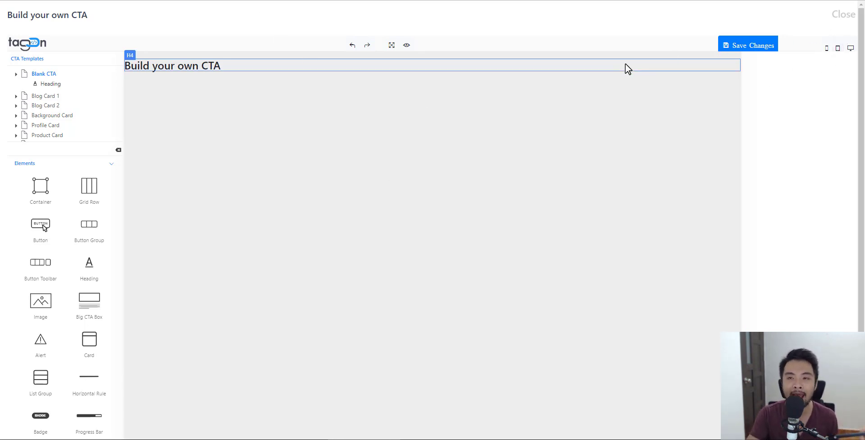
- Close the Build your own CTA builder to get back to the Call-To-Actions settings
left_click(844, 17)
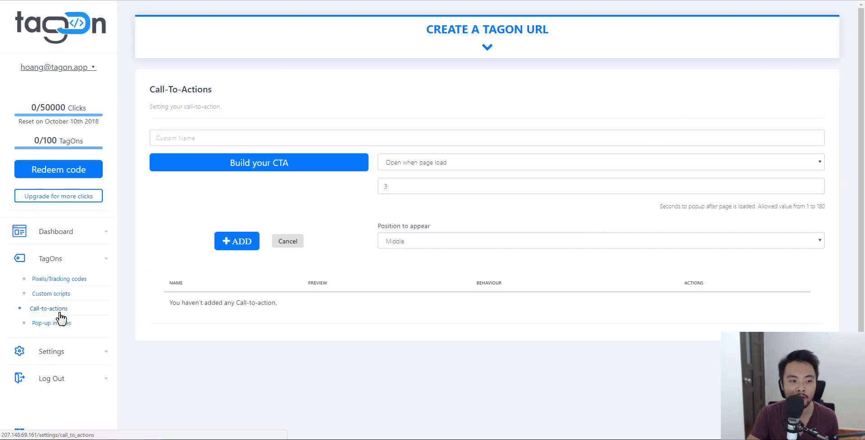
- Discard the unfinished form, add a new call-to-action named Test, and open its builder
left_click(295, 243)
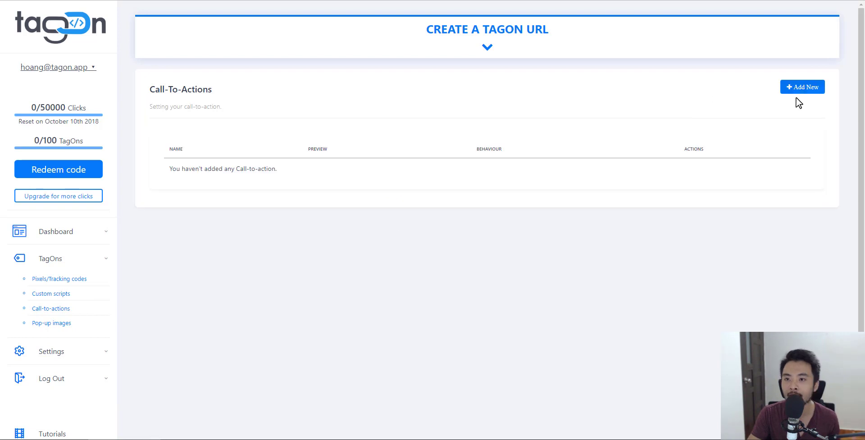
left_click(797, 86)
left_click(294, 139)
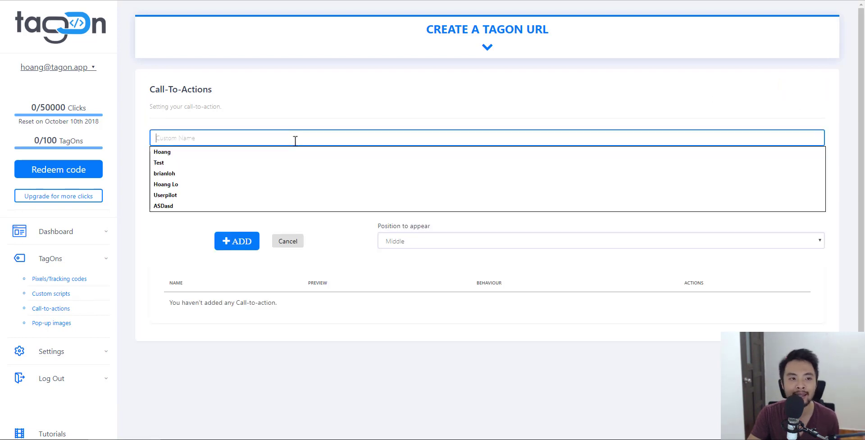
left_click(584, 153)
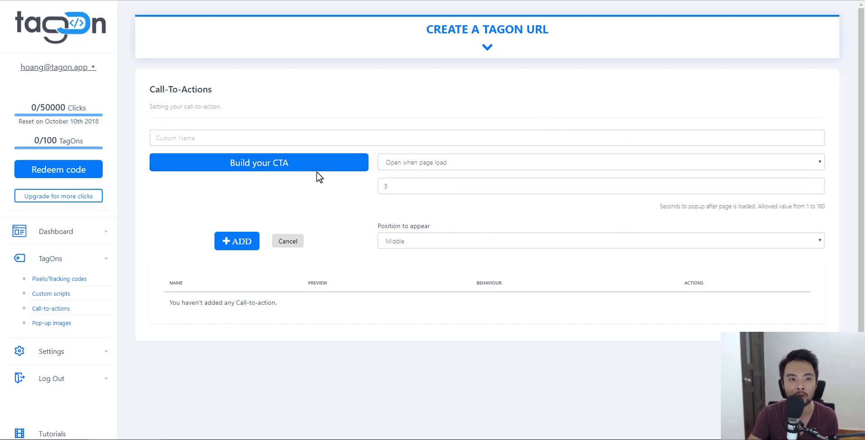
left_click(264, 143)
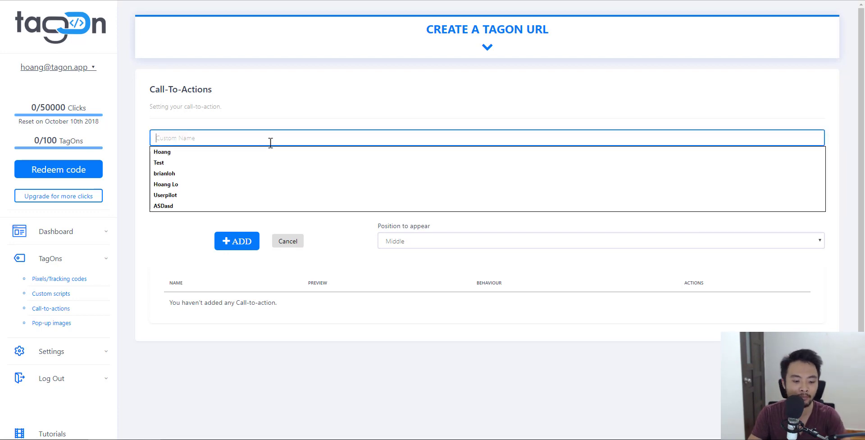
left_click(261, 160)
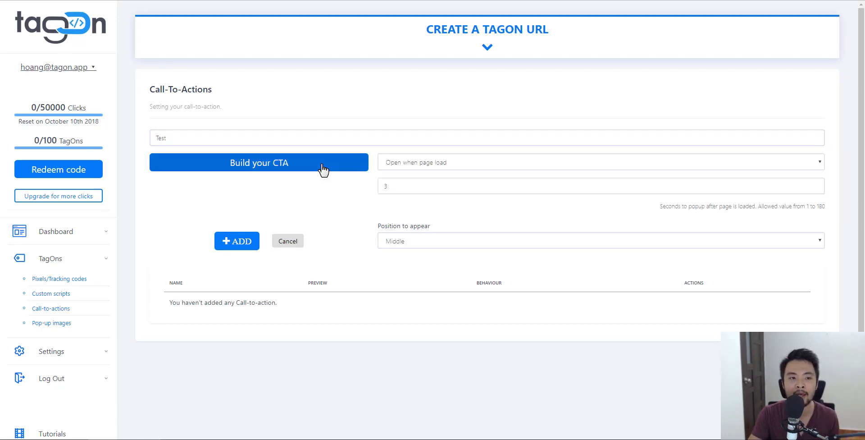
left_click(289, 169)
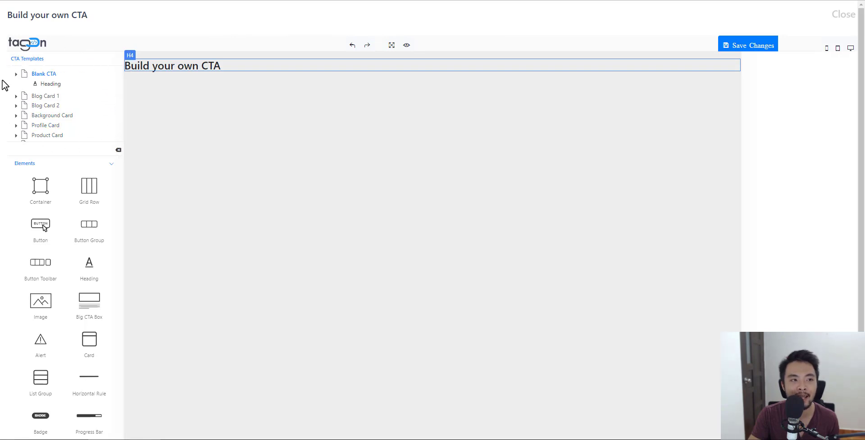
- Load the Blog Card 1 template, accepting the loss of the unsaved blank design
scroll(58, 91, "down", 2)
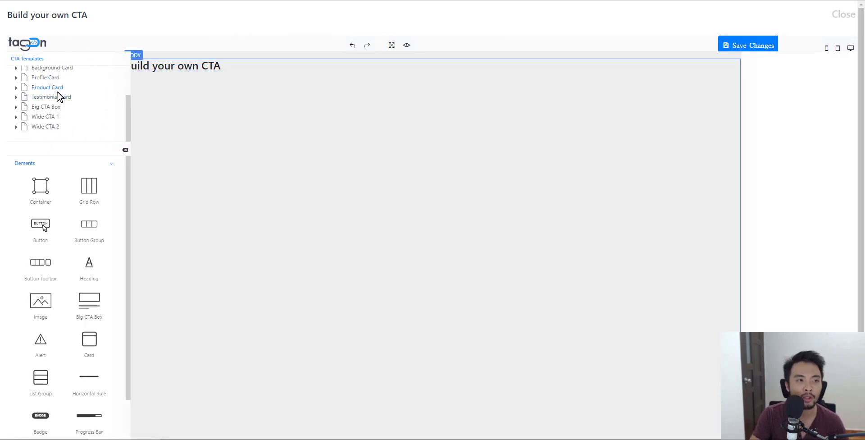
scroll(49, 81, "up", 2)
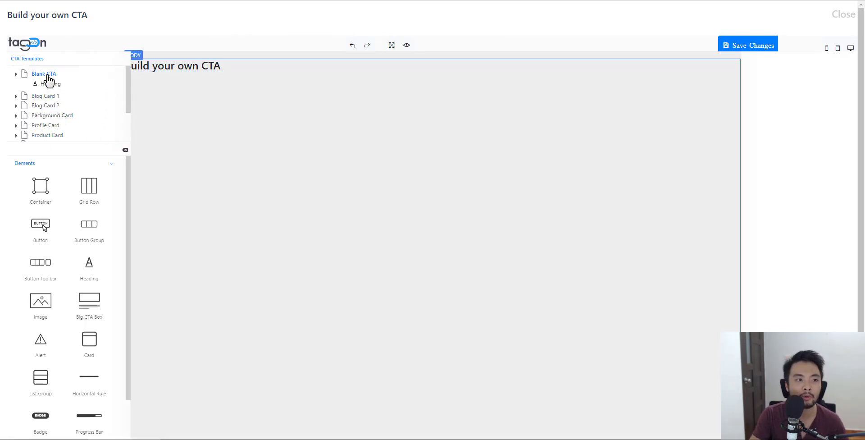
left_click(50, 105)
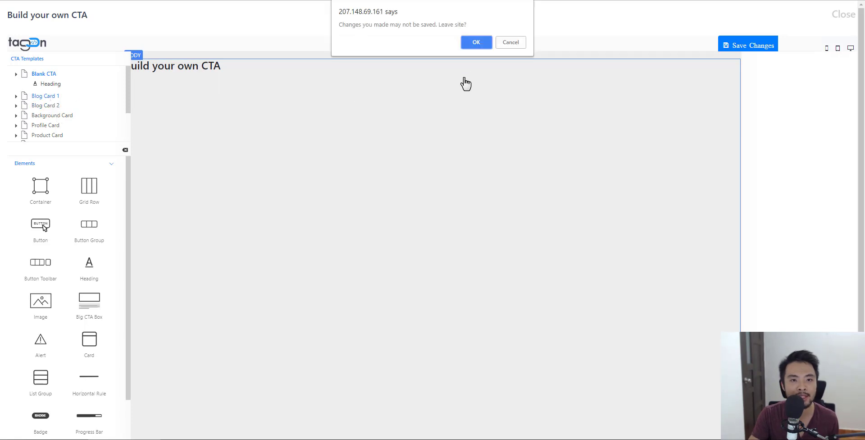
left_click(486, 40)
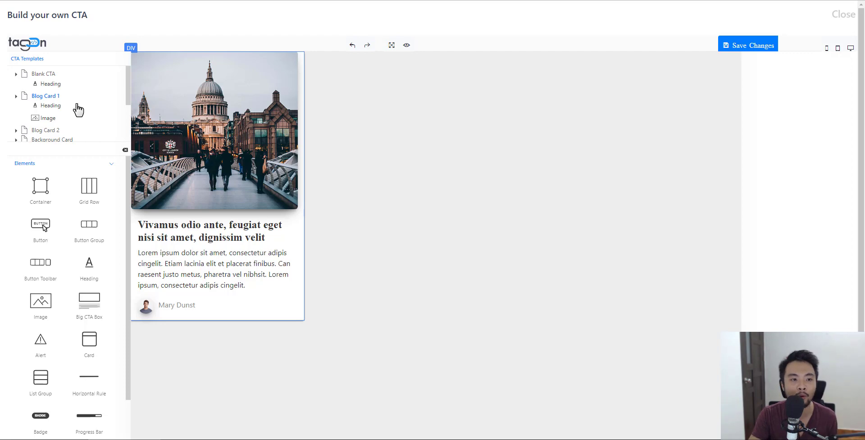
- End the blog card paragraph with a first name and place a Primary button beside the author
left_click(246, 287)
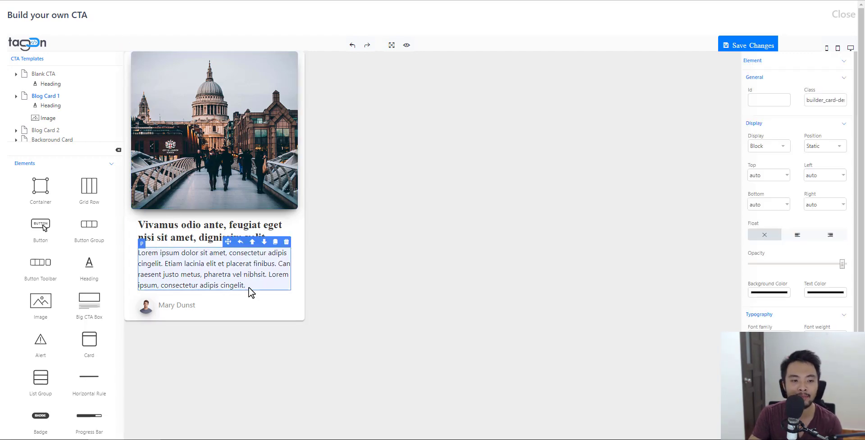
double_click(243, 284)
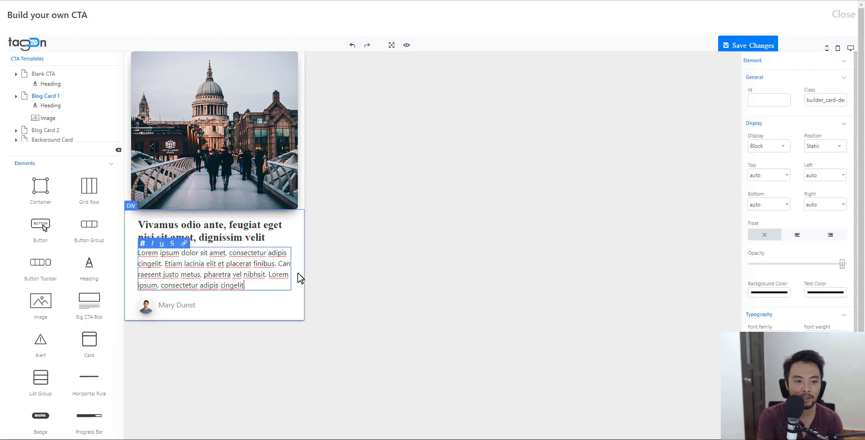
key("BackSpace")
key("BackSpace")
key("BackSpace")
key("BackSpace")
key("BackSpace")
key("BackSpace")
key("BackSpace")
key("BackSpace")
key("BackSpace")
type("Hoang")
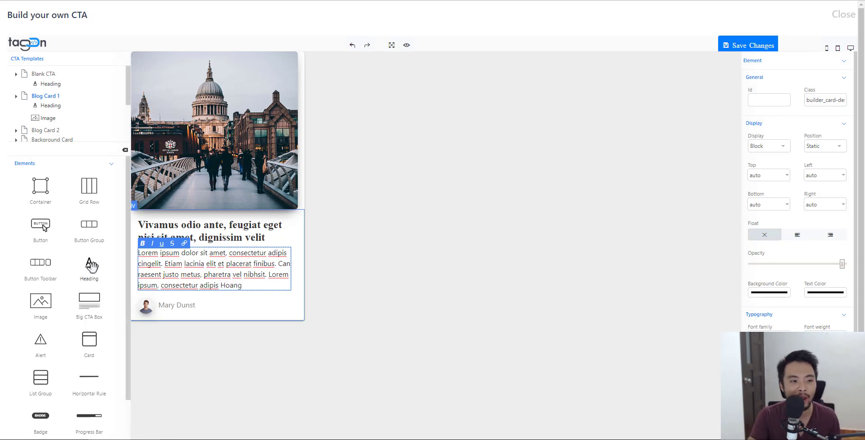
left_click_drag(56, 242, 235, 314)
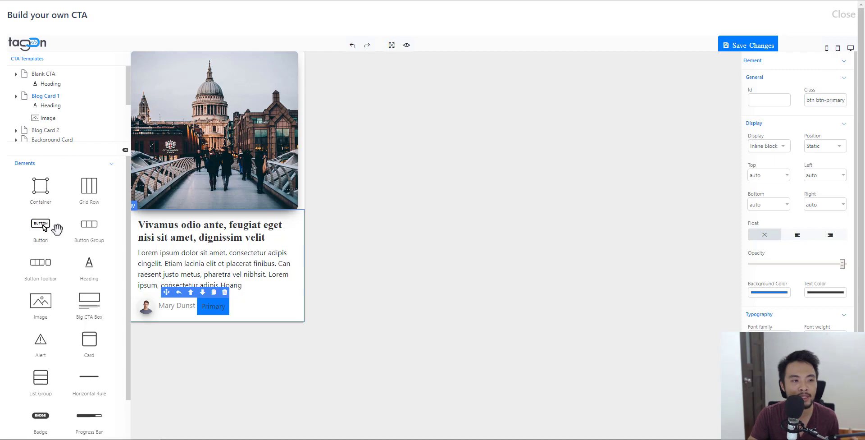
scroll(63, 253, "down", 2)
scroll(66, 257, "up", 2)
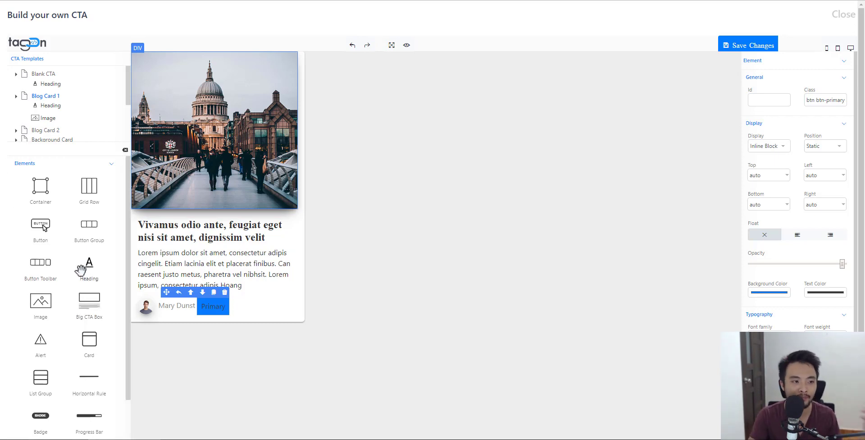
scroll(81, 270, "down", 2)
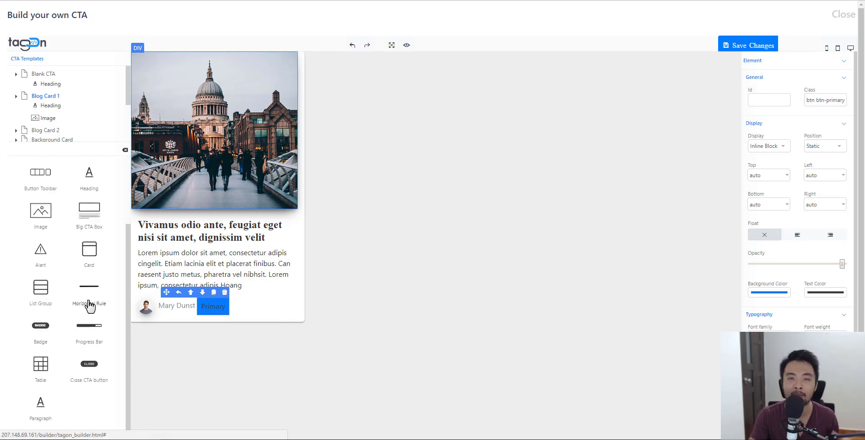
scroll(88, 306, "down", 3)
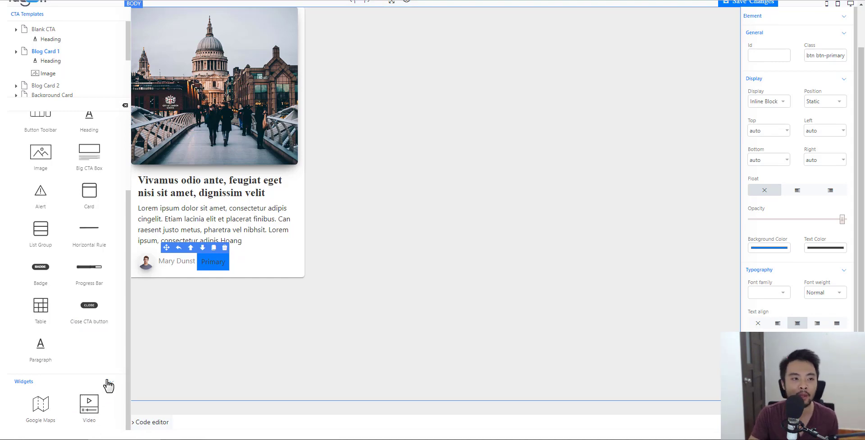
scroll(106, 383, "up", 5)
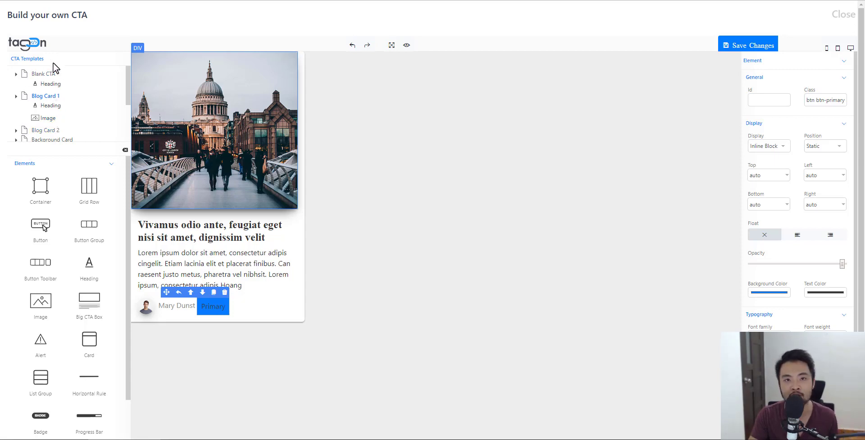
scroll(50, 97, "down", 3)
- Load the Product Card template, confirming the edited blog card is discarded
left_click(48, 87)
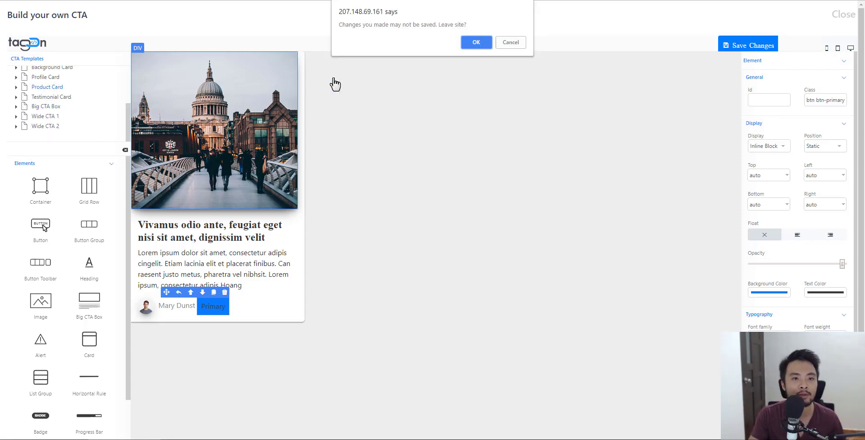
left_click(476, 42)
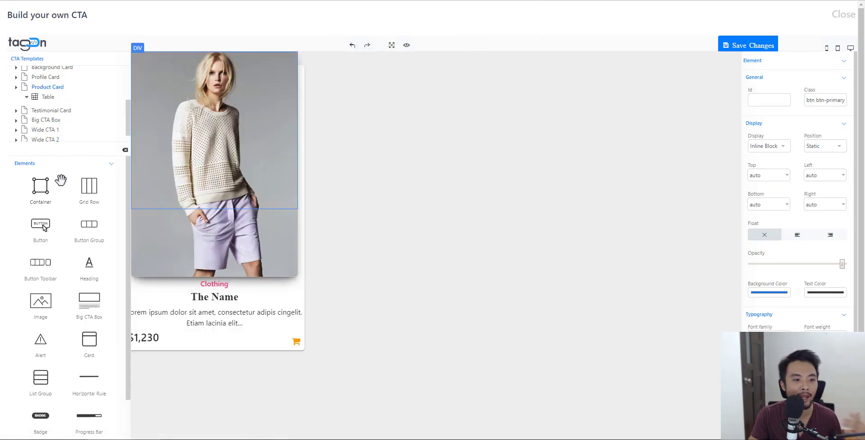
scroll(45, 315, "down", 1)
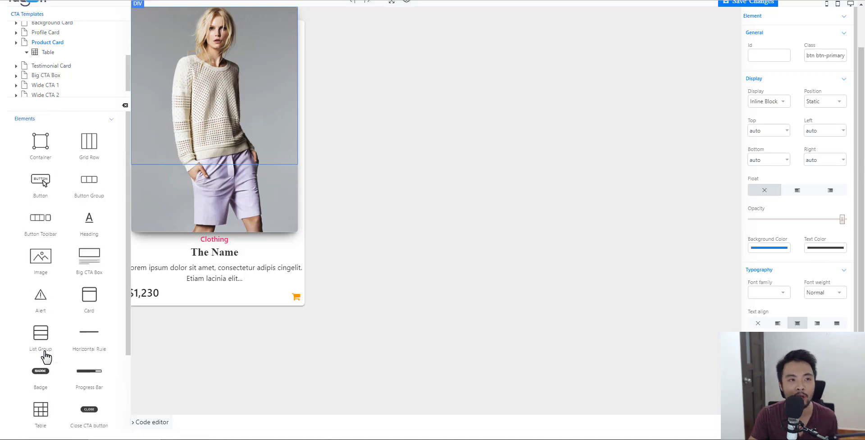
scroll(46, 357, "up", 1)
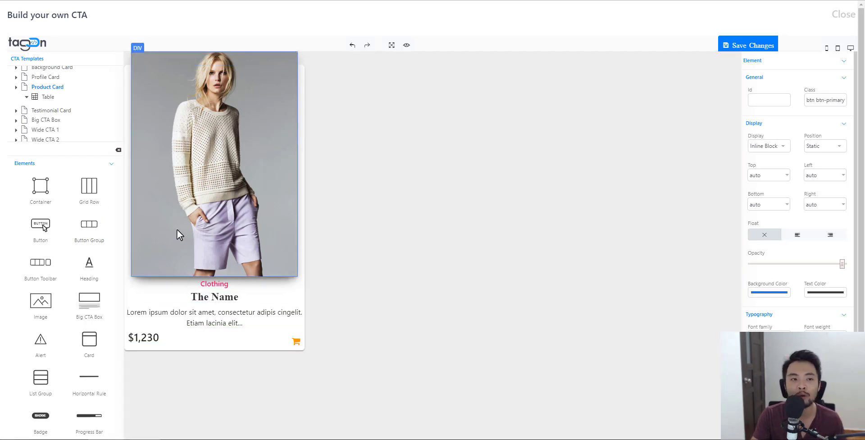
- Try Wide CTA 1 but cancel to keep the product card, then choose Profile Card
left_click(52, 130)
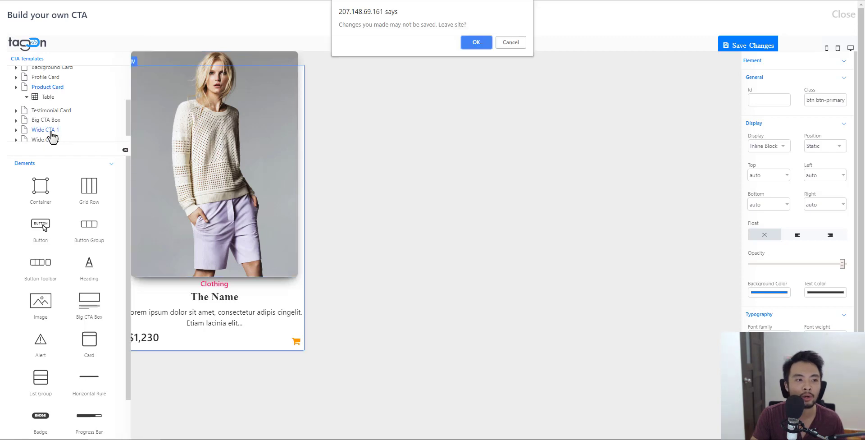
left_click(511, 41)
scroll(56, 109, "up", 1)
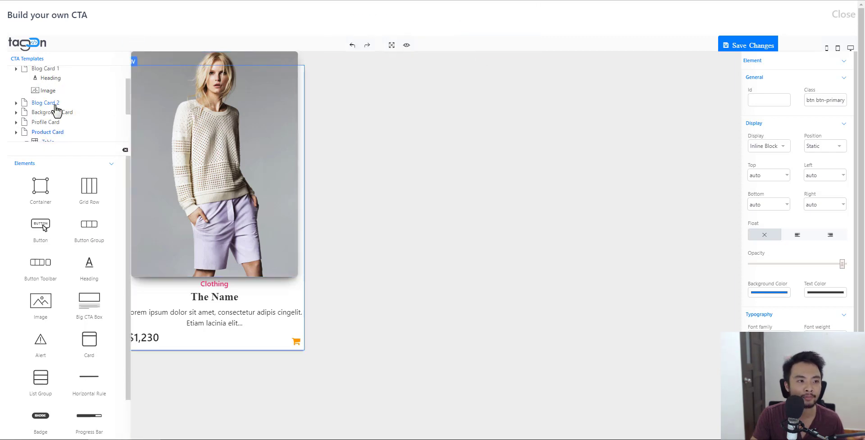
left_click(51, 122)
- Confirm the Profile Card switch and trim 'antement.' so the paragraph ends with velit
left_click(477, 43)
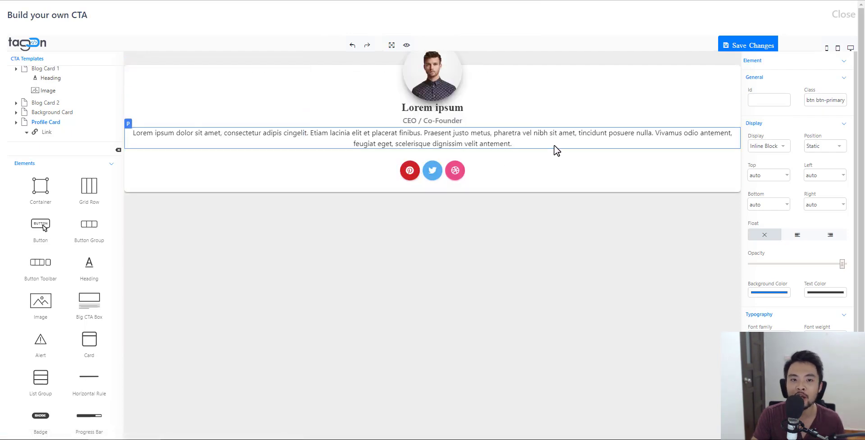
left_click(515, 146)
left_click(516, 144)
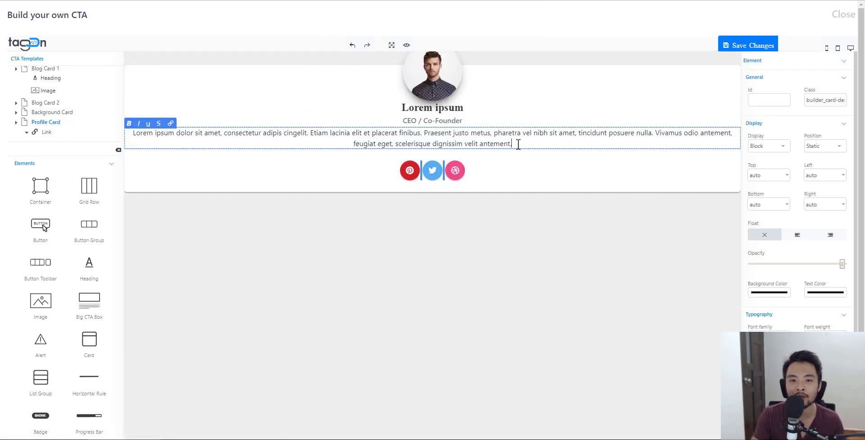
key("BackSpace")
key("BackSpace")
key("BackSpace")
key("BackSpace")
key("BackSpace")
key("BackSpace")
key("BackSpace")
key("BackSpace")
key("BackSpace")
key("BackSpace")
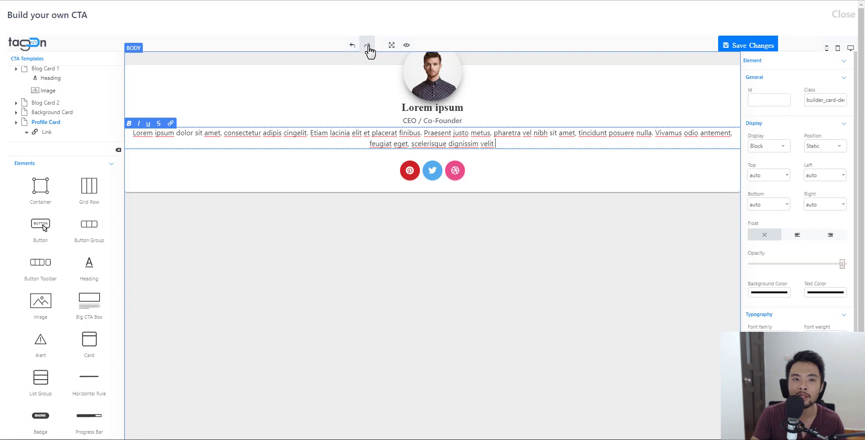
- Check the card in fullscreen and preview, then resume editing the paragraph
left_click(391, 47)
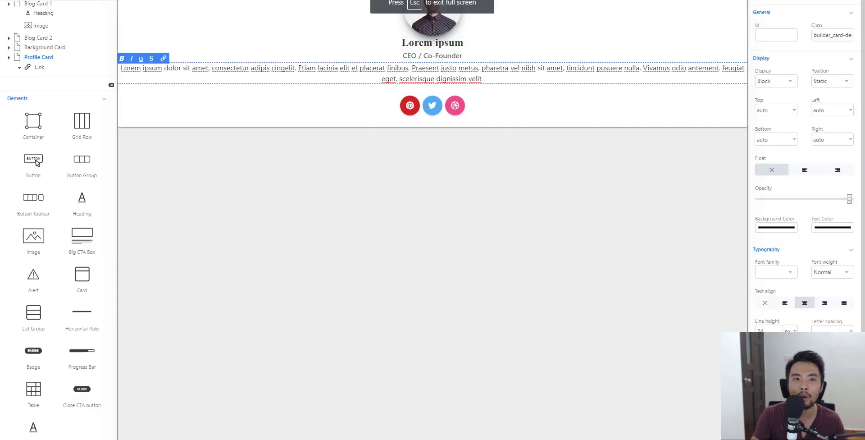
left_click(392, 1)
left_click(406, 46)
left_click(406, 46)
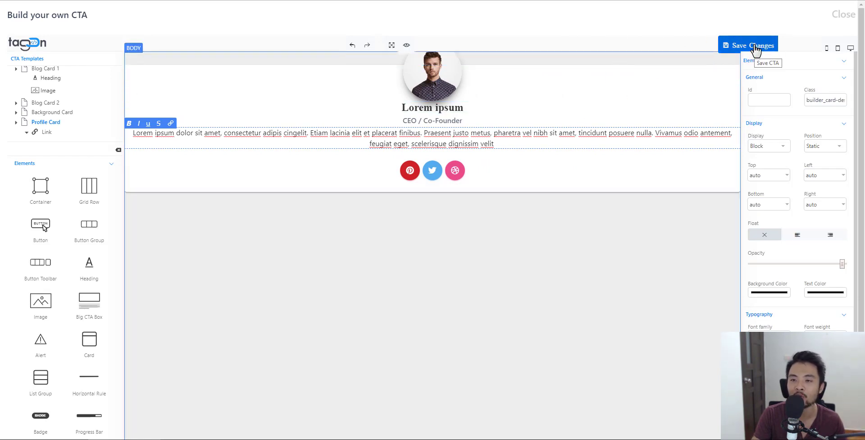
left_click(516, 144)
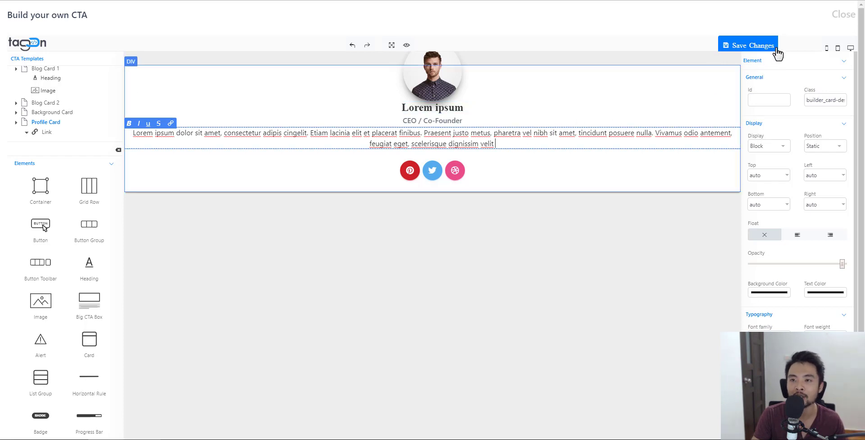
left_click(839, 50)
left_click(828, 48)
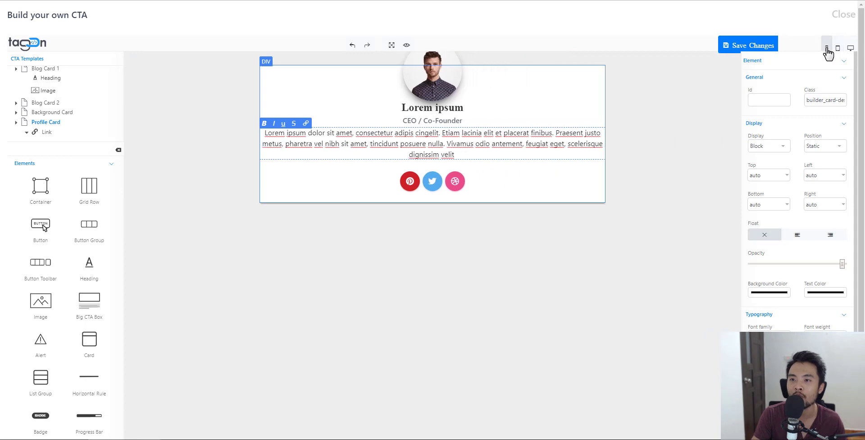
left_click(851, 48)
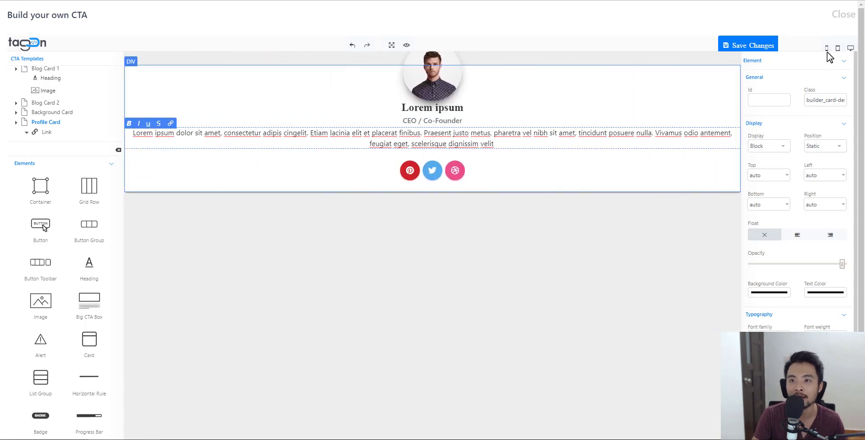
scroll(516, 275, "down", 1)
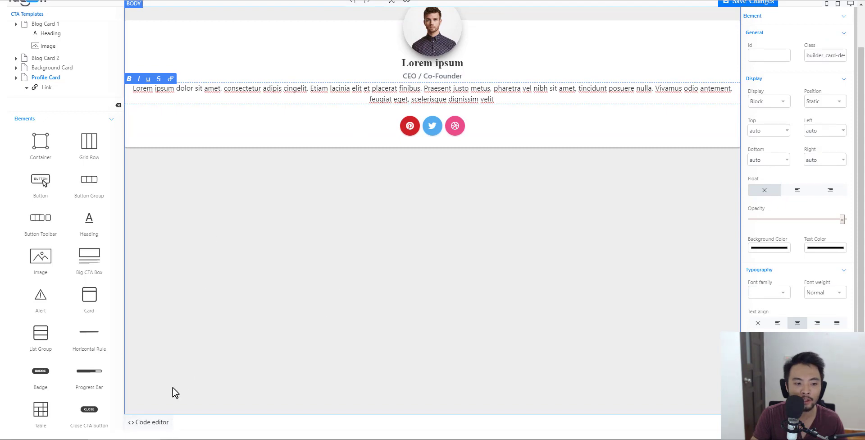
left_click(159, 424)
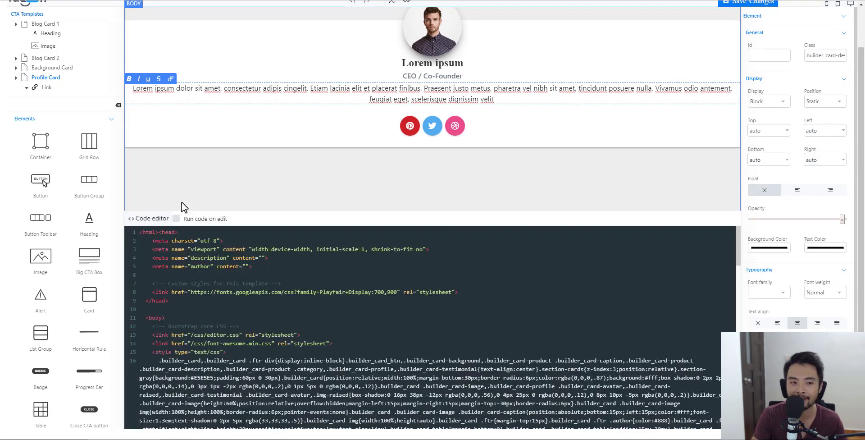
left_click(149, 218)
scroll(386, 193, "down", 1)
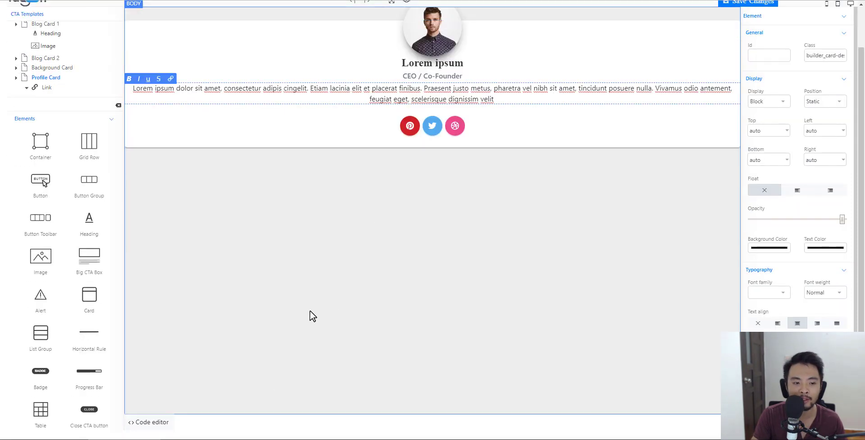
left_click(151, 422)
scroll(315, 301, "up", 1)
left_click(153, 264)
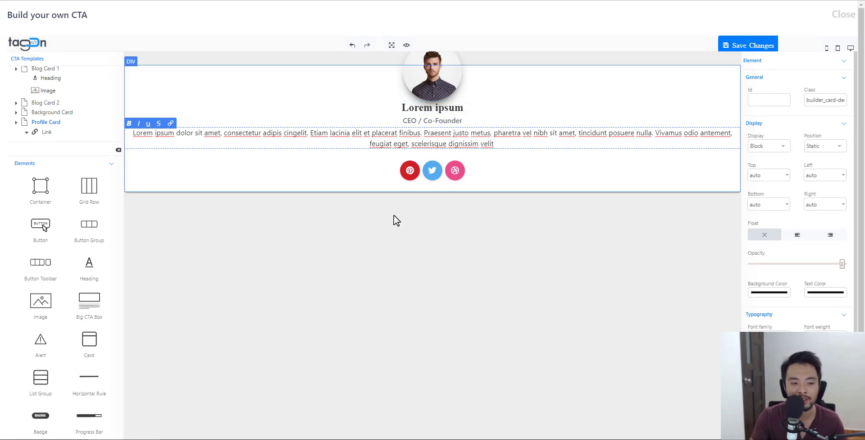
scroll(178, 404, "down", 1)
left_click(151, 422)
scroll(144, 242, "up", 1)
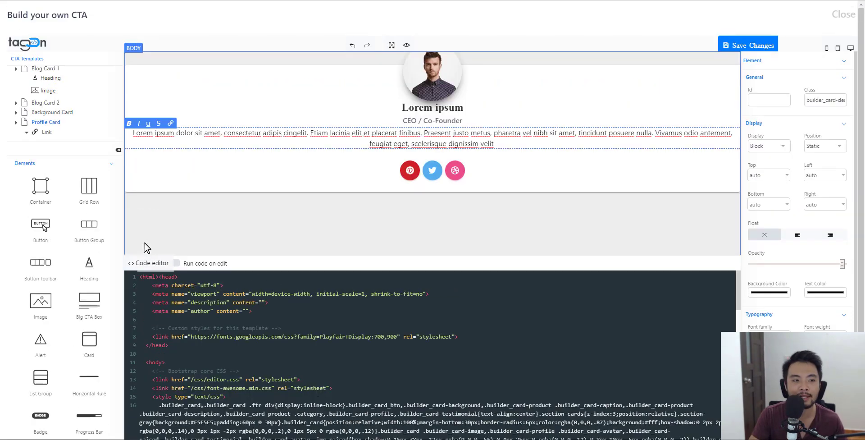
left_click(148, 265)
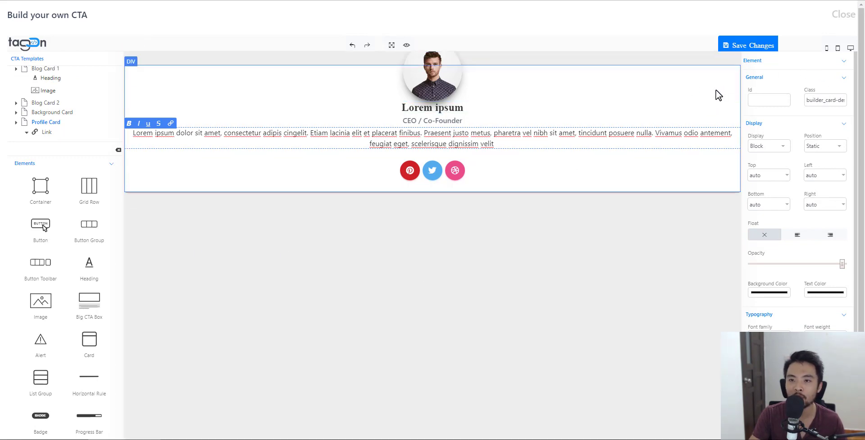
left_click(689, 89)
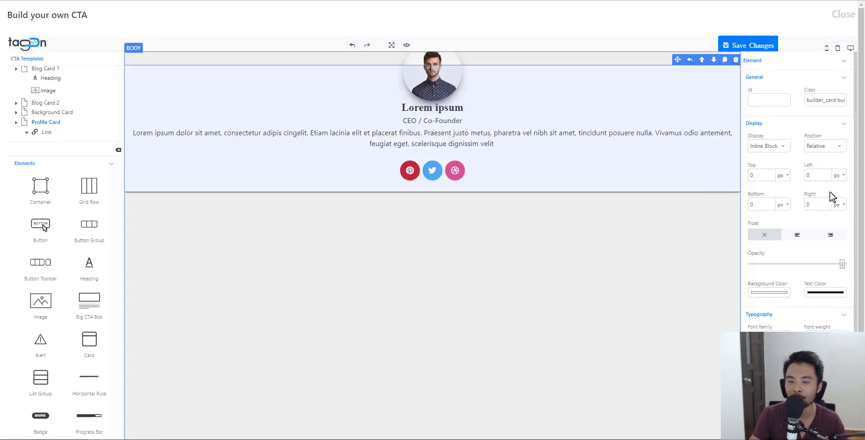
left_click(444, 86)
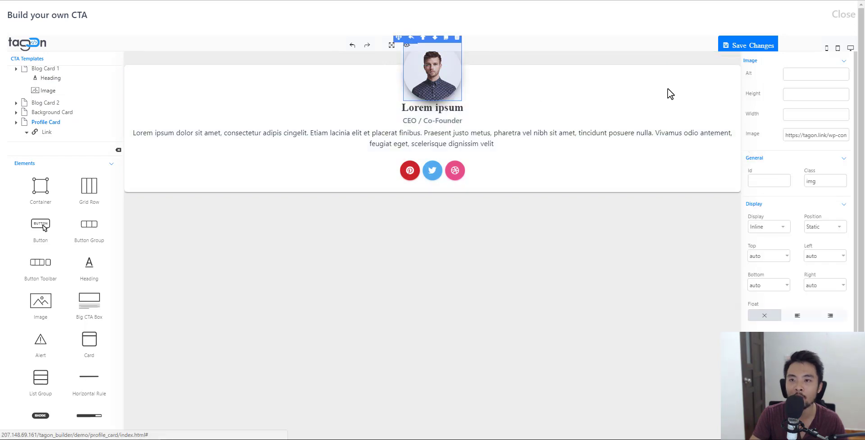
left_click(490, 113)
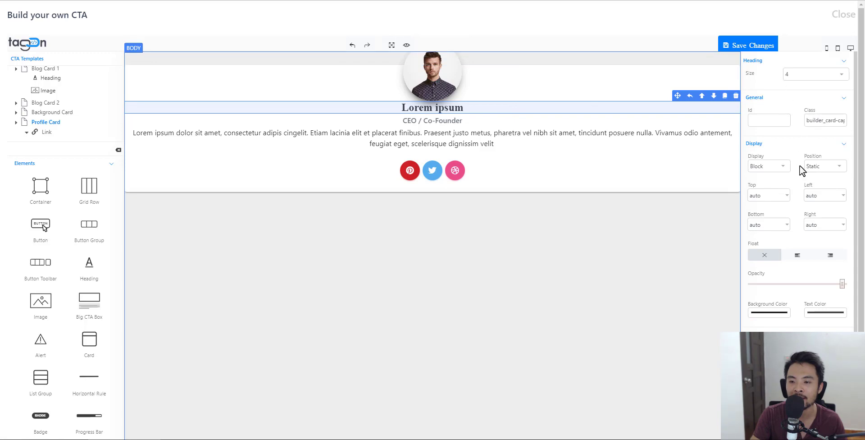
scroll(766, 218, "down", 2)
scroll(824, 228, "up", 2)
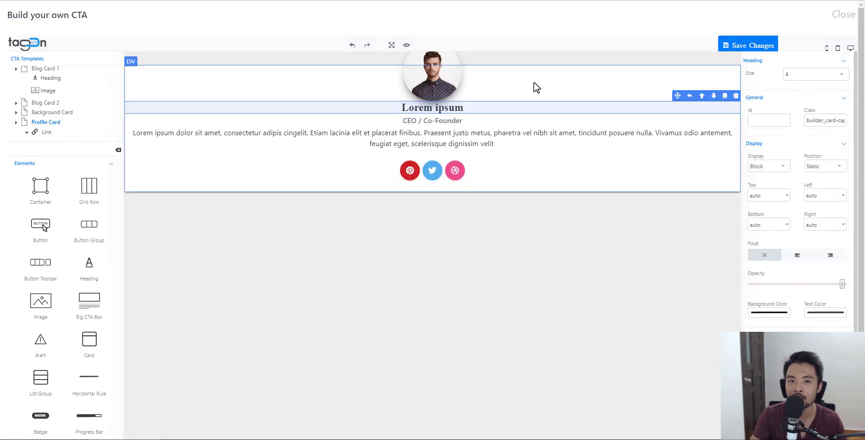
left_click(450, 91)
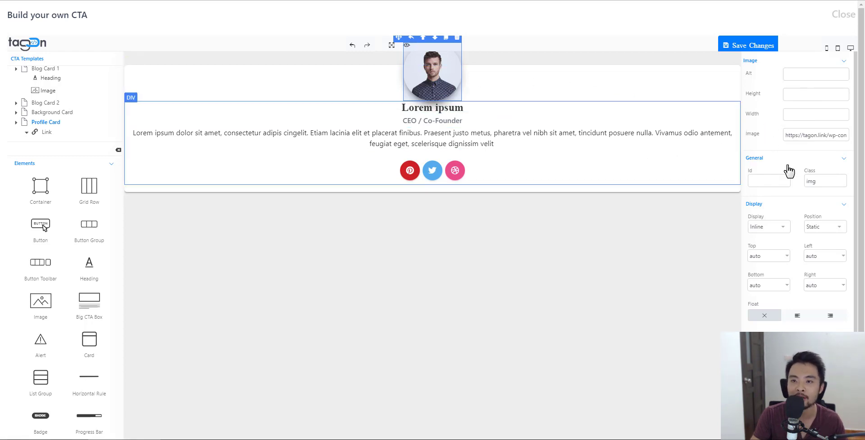
left_click(819, 136)
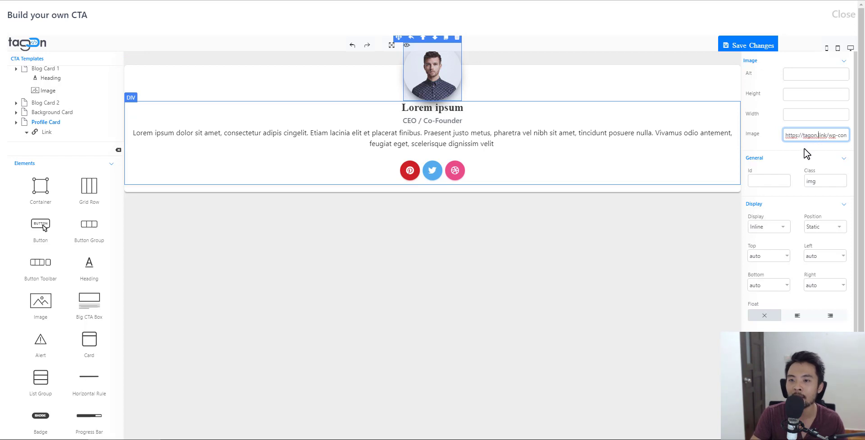
left_click_drag(789, 136, 864, 143)
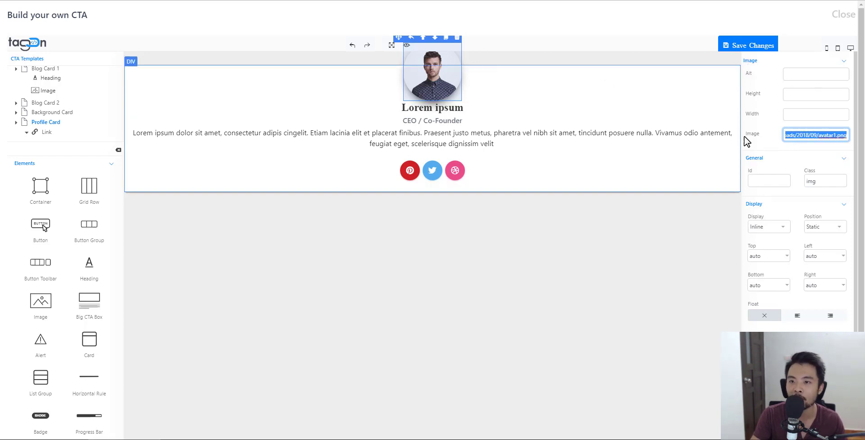
left_click(824, 63)
left_click(817, 64)
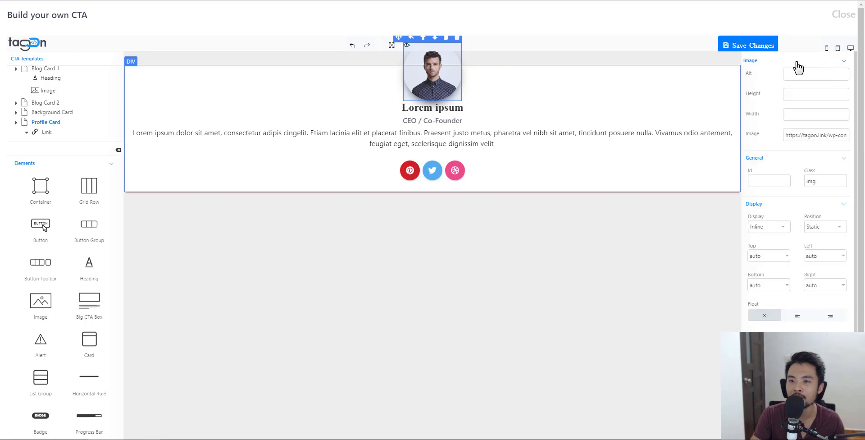
left_click(783, 63)
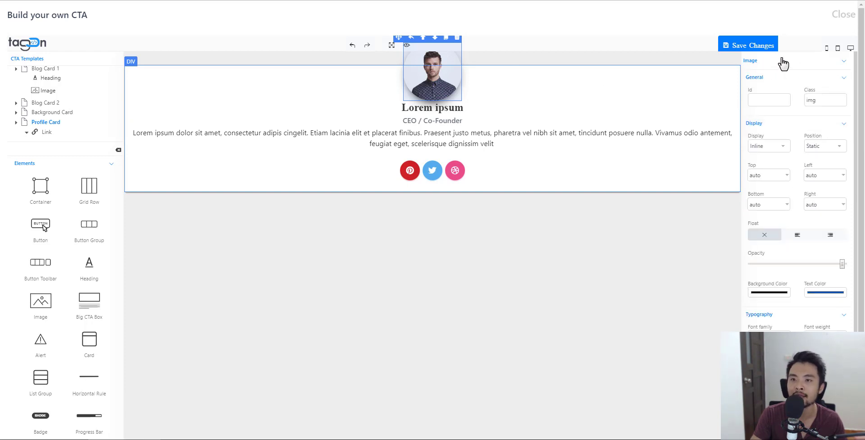
left_click(793, 64)
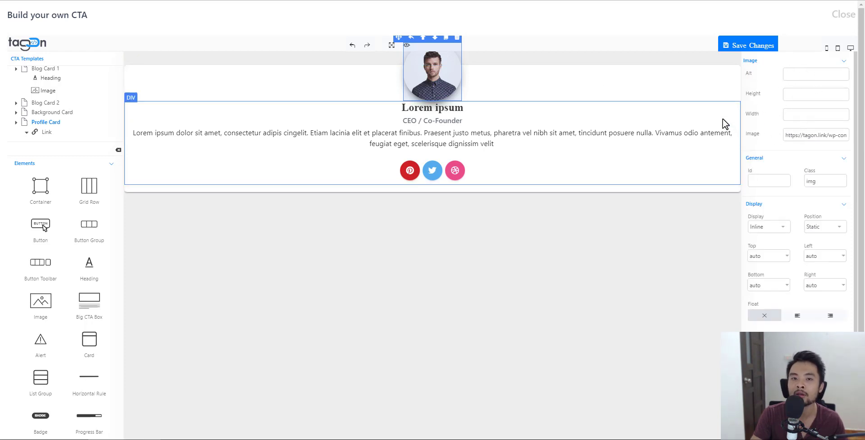
left_click(460, 108)
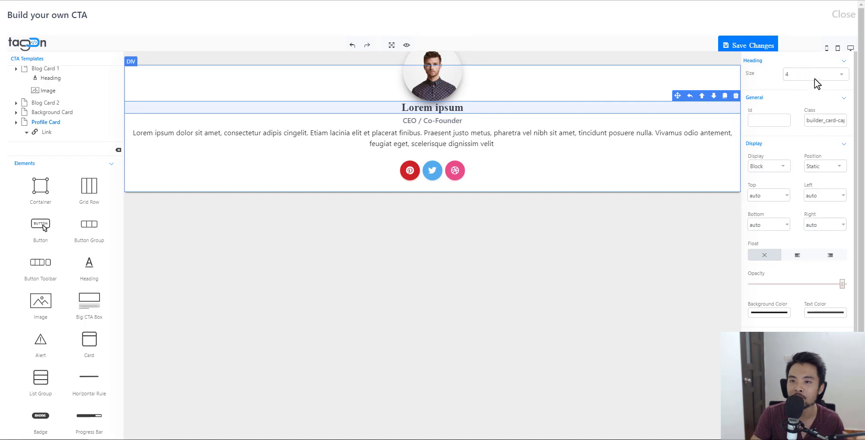
left_click(453, 93)
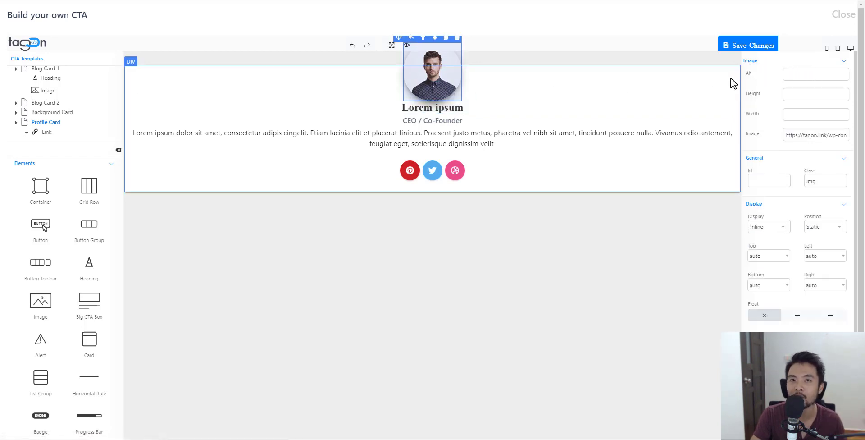
left_click(762, 62)
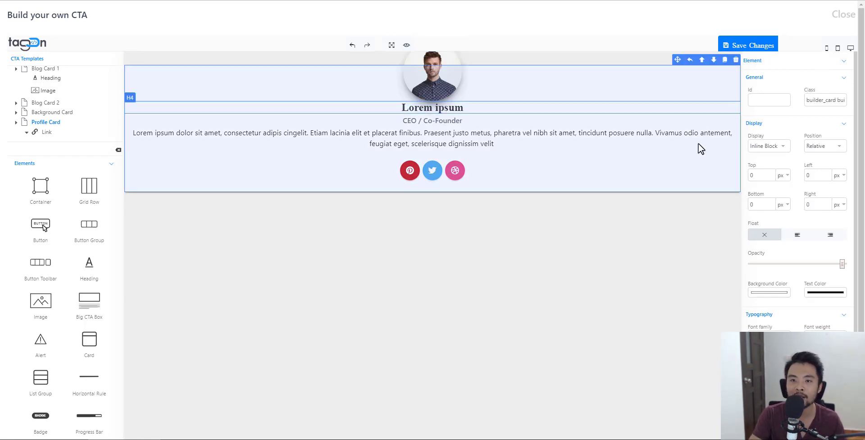
left_click(694, 165)
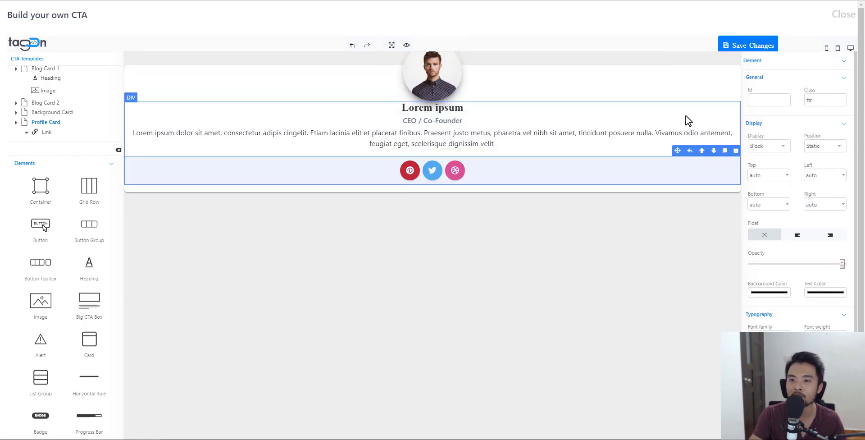
left_click(669, 74)
- Set the description paragraph's Typography font family to Georgia, serif
left_click(627, 140)
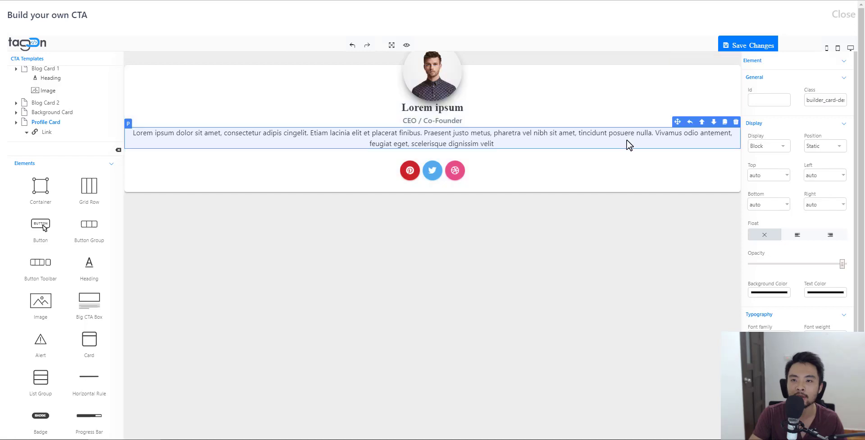
left_click(776, 79)
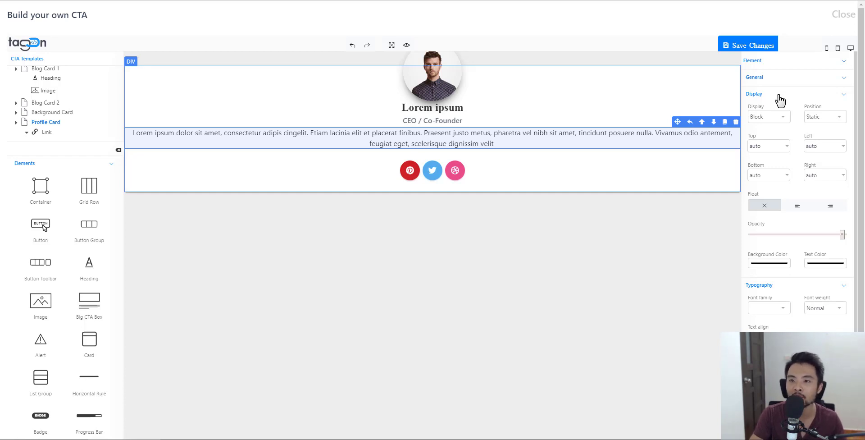
left_click(773, 94)
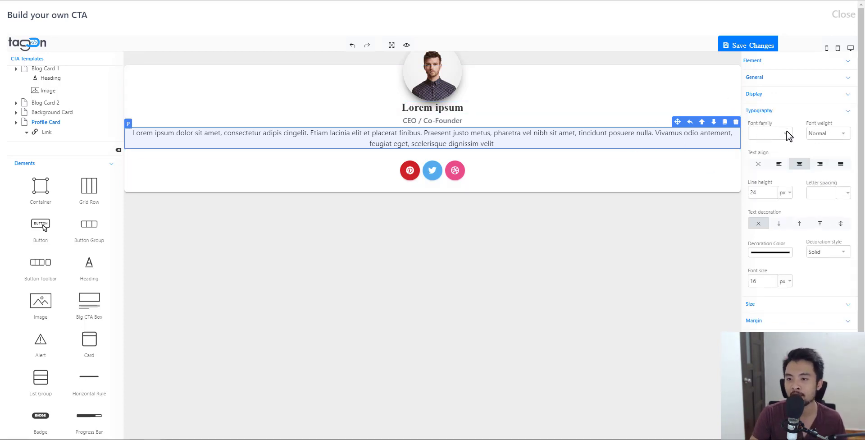
left_click(782, 135)
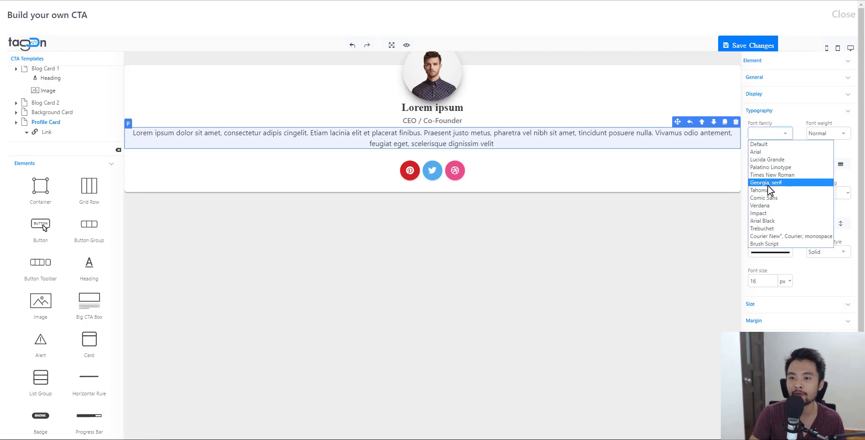
left_click(771, 187)
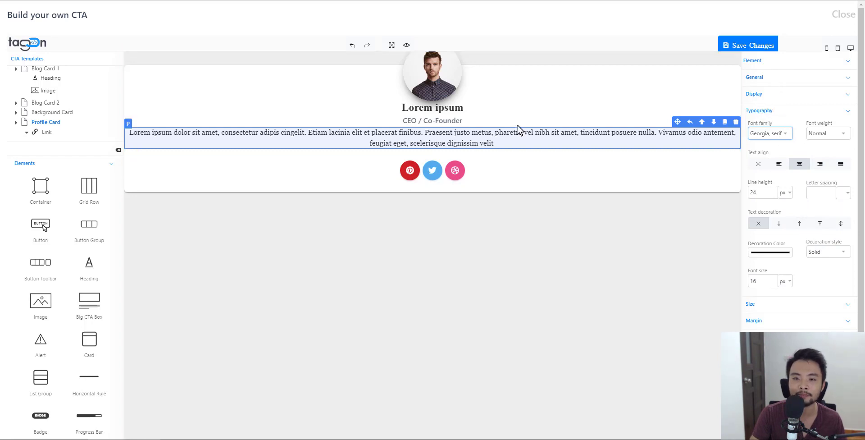
left_click(771, 111)
left_click(775, 128)
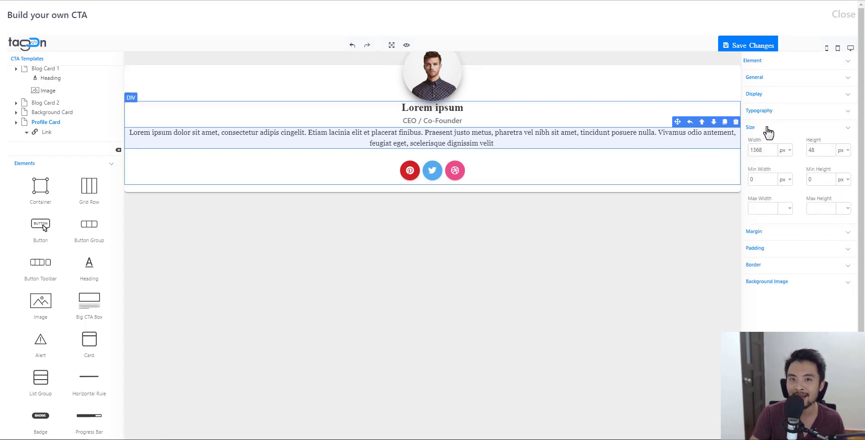
left_click(689, 174)
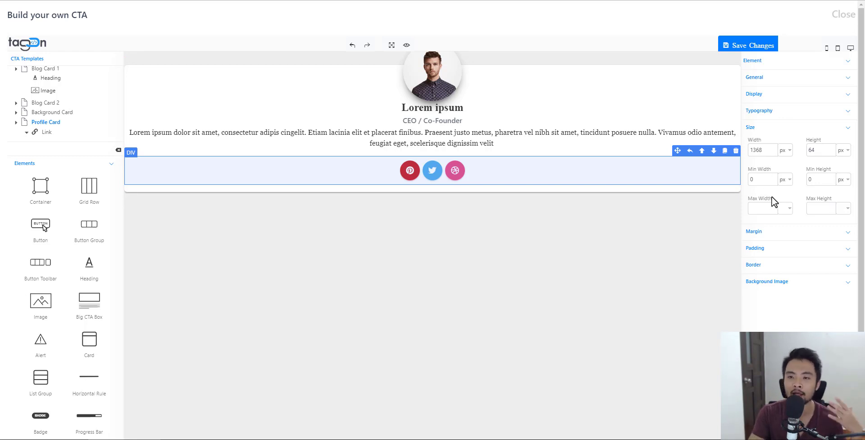
left_click(760, 129)
left_click(766, 144)
left_click(767, 220)
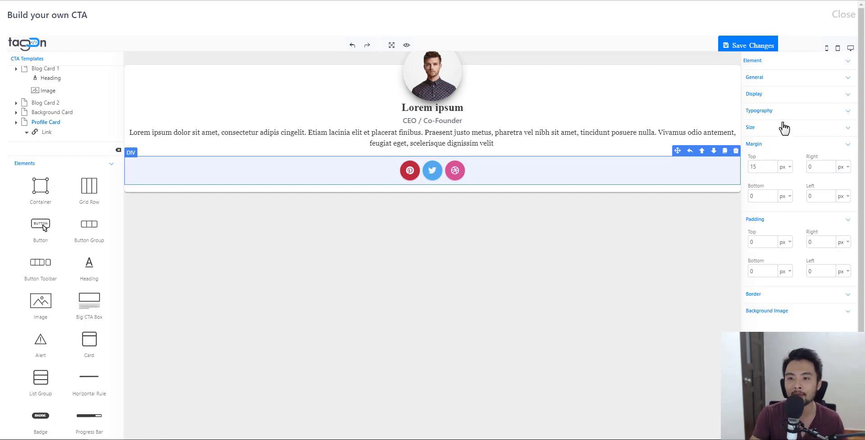
left_click(767, 145)
left_click(774, 162)
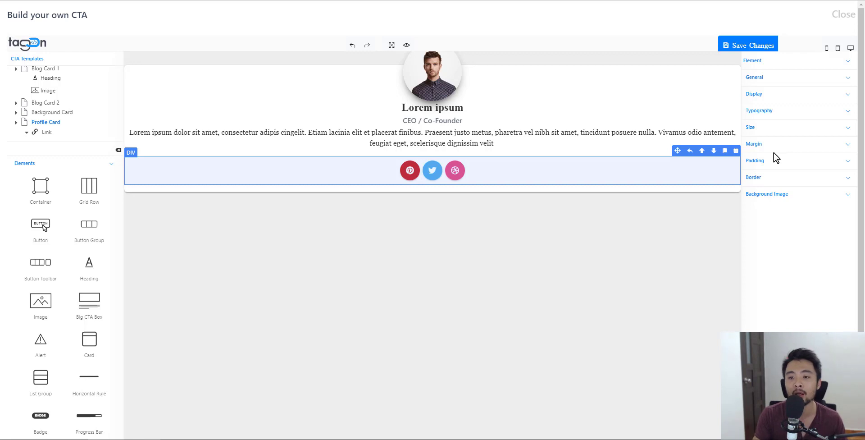
left_click(789, 180)
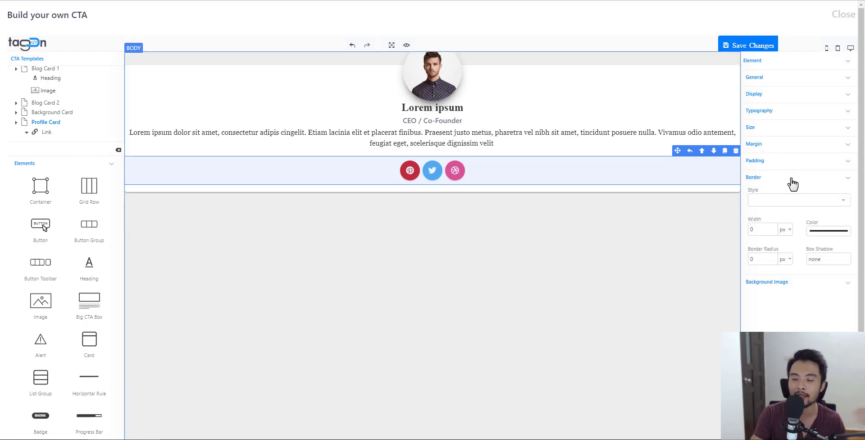
left_click(794, 182)
left_click(792, 194)
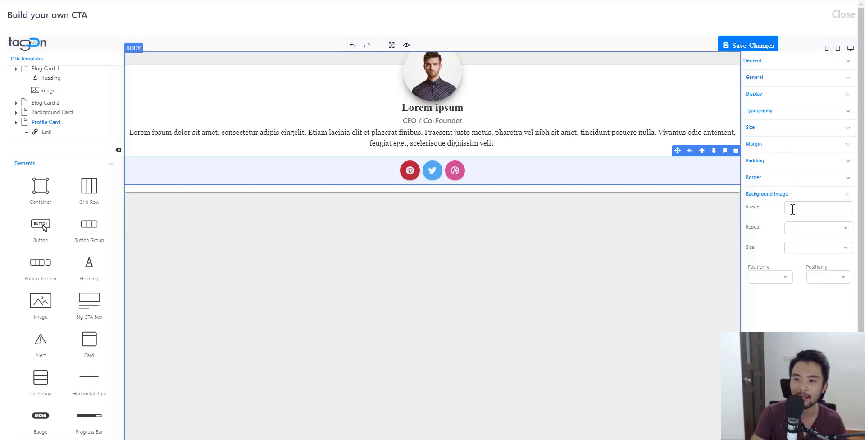
left_click(793, 208)
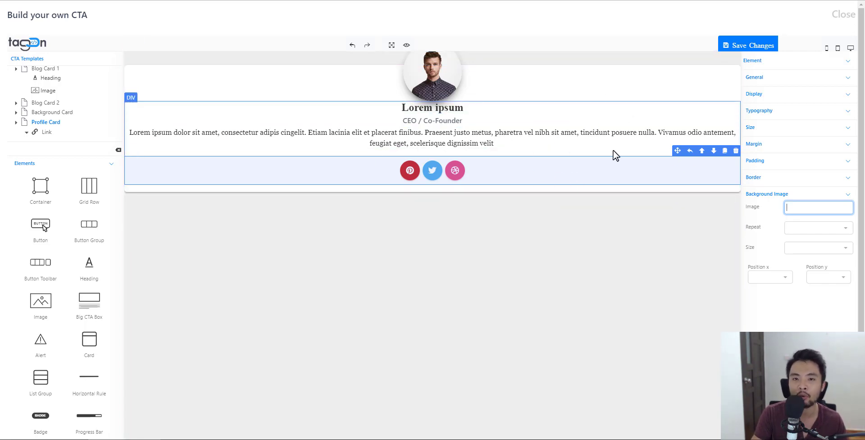
left_click(638, 273)
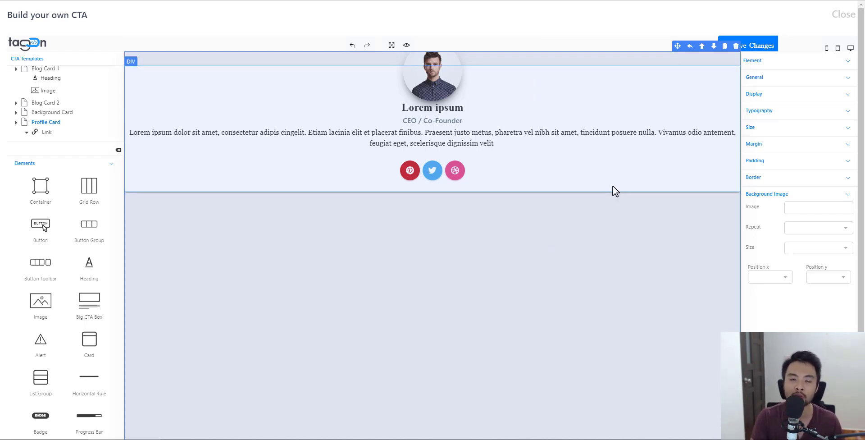
left_click(410, 107)
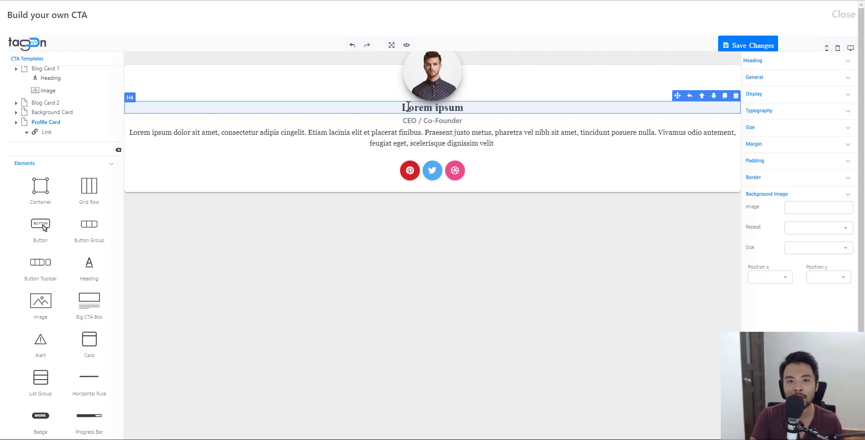
- Clear the bio paragraph's lorem ipsum text and type 'Add my own text'
double_click(449, 132)
left_click(502, 138)
left_click_drag(500, 138, 130, 132)
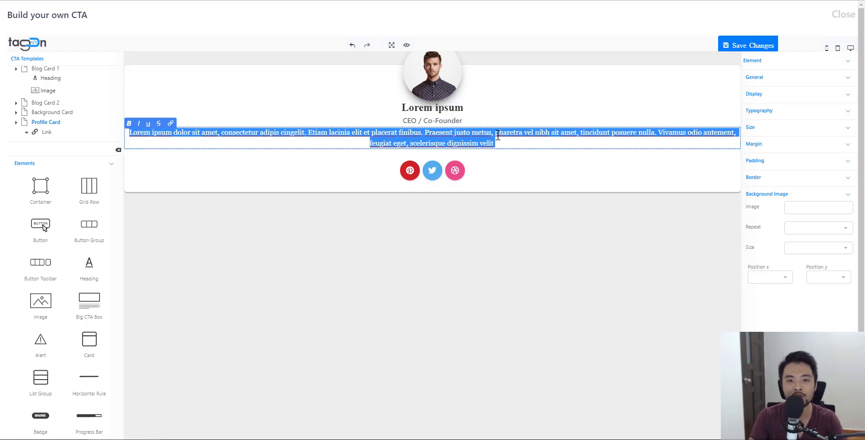
left_click_drag(517, 142, 427, 135)
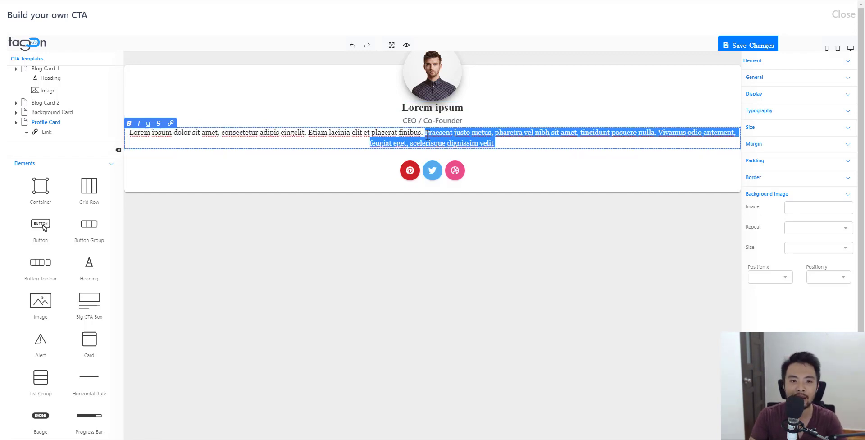
key("BackSpace")
key("BackSpace")
key("BackSpace")
key("BackSpace")
key("BackSpace")
key("BackSpace")
key("BackSpace")
key("BackSpace")
key("BackSpace")
key("BackSpace")
key("BackSpace")
key("BackSpace")
key("BackSpace")
key("BackSpace")
key("BackSpace")
key("BackSpace")
key("BackSpace")
key("BackSpace")
key("BackSpace")
key("BackSpace")
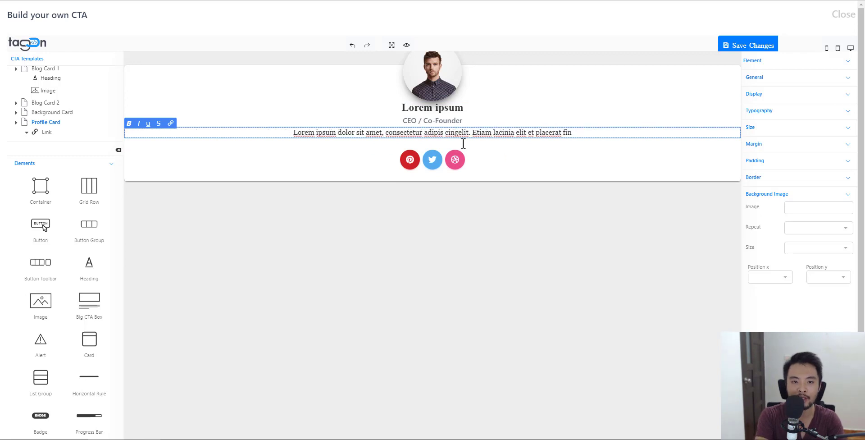
key("ctrl+a")
key("BackSpace")
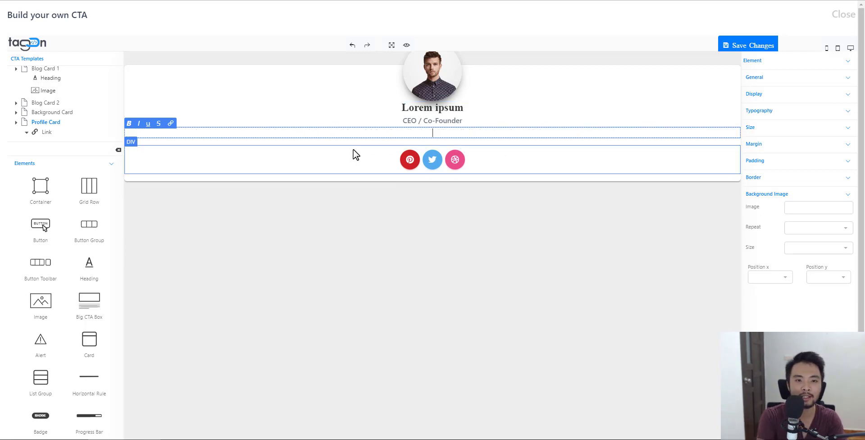
type("Add")
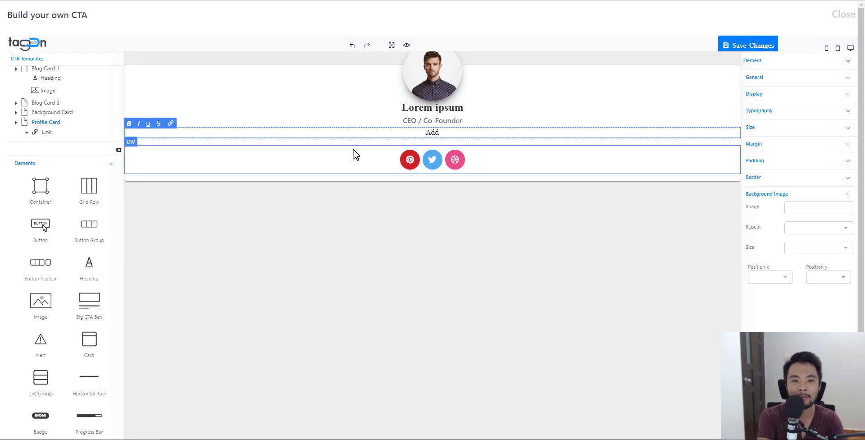
type(" my own text")
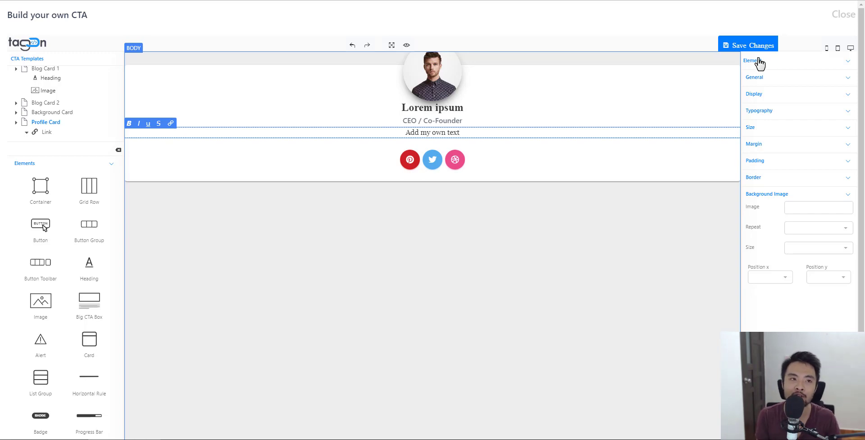
- Close the CTA builder to return to the Test call-to-action form
left_click(843, 15)
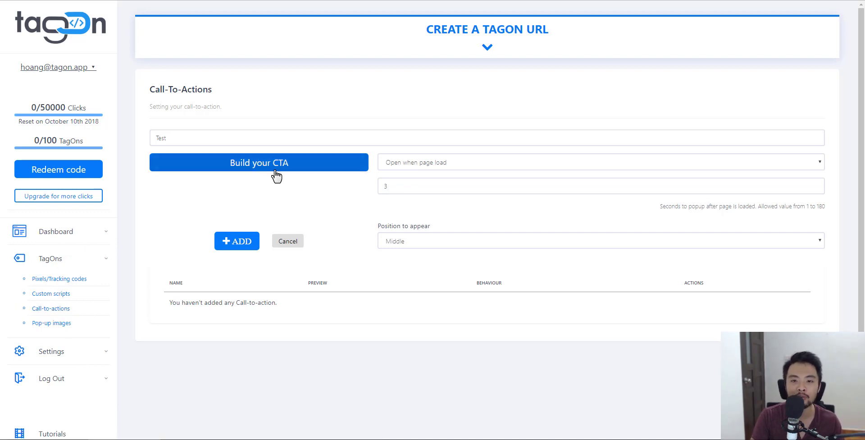
- Reopen the builder and load the Profile Card template, discarding the unsaved design
left_click(331, 168)
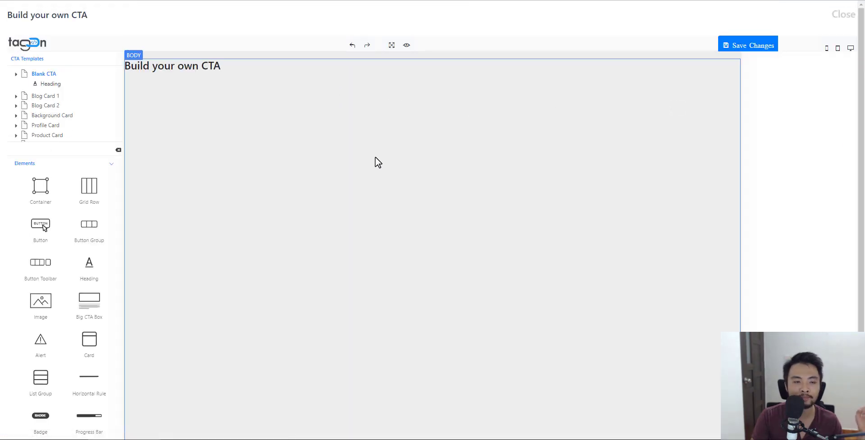
left_click(52, 126)
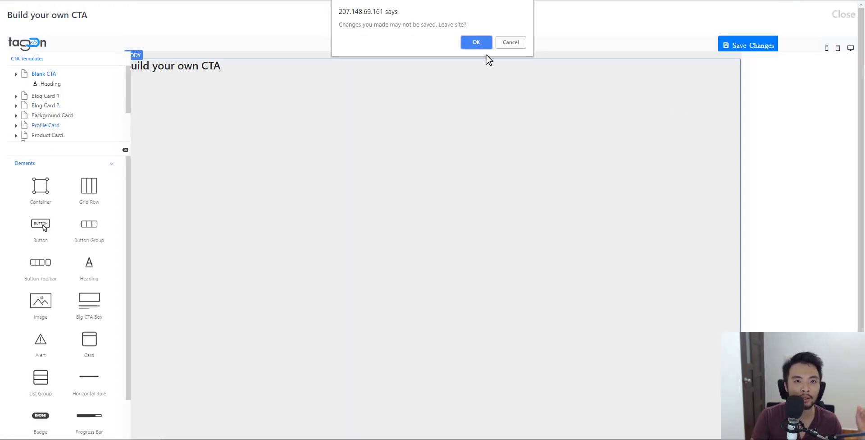
left_click(471, 42)
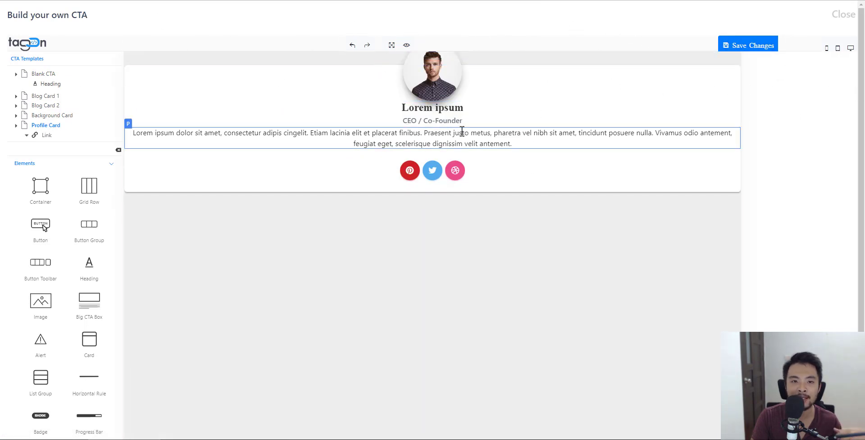
- Replace the 'Lorem ipsum' heading with the person's name and save the CTA
double_click(417, 107)
double_click(456, 107)
key("Right")
key("BackSpace")
key("BackSpace")
key("BackSpace")
key("BackSpace")
key("BackSpace")
key("BackSpace")
key("BackSpace")
key("BackSpace")
key("BackSpace")
key("BackSpace")
key("BackSpace")
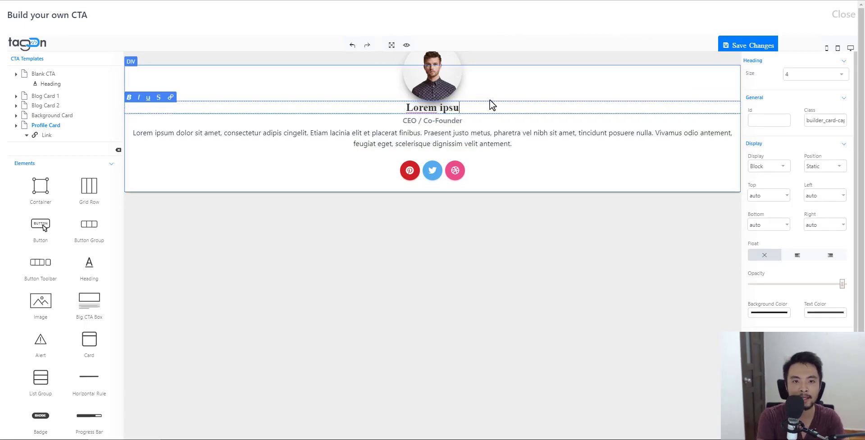
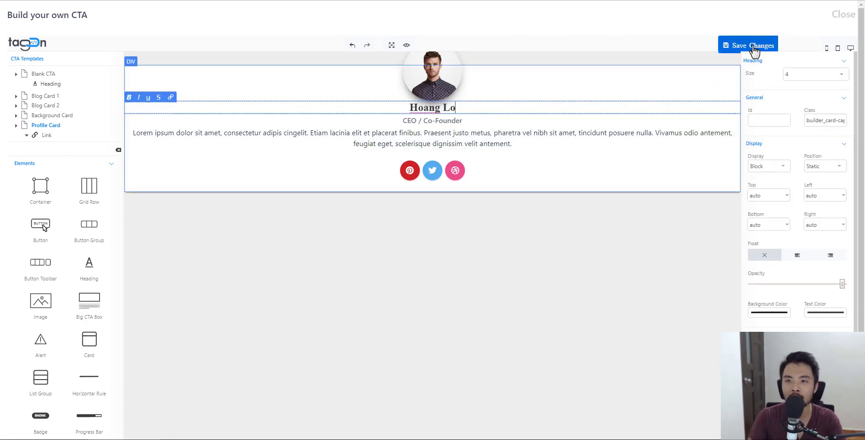
left_click(752, 47)
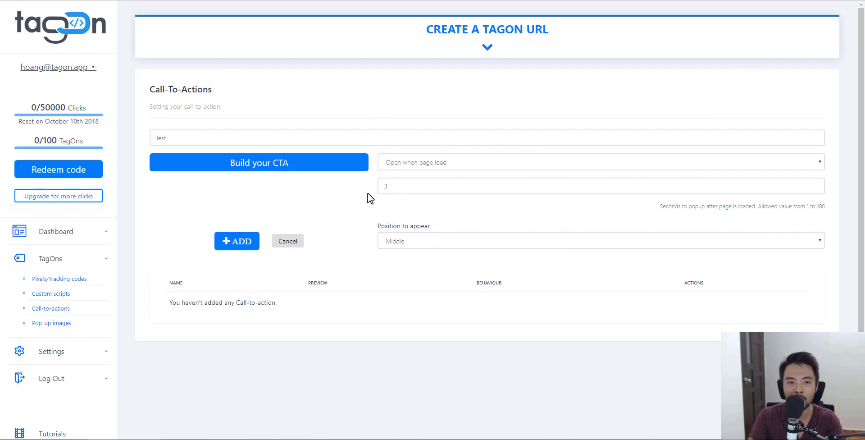
- Set the Test popup's position to Bottom and add it to the Call-To-Actions list
left_click(409, 244)
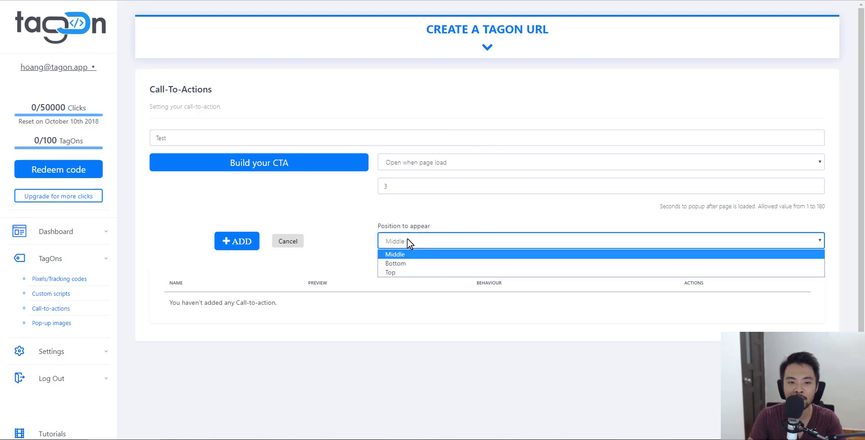
left_click(403, 265)
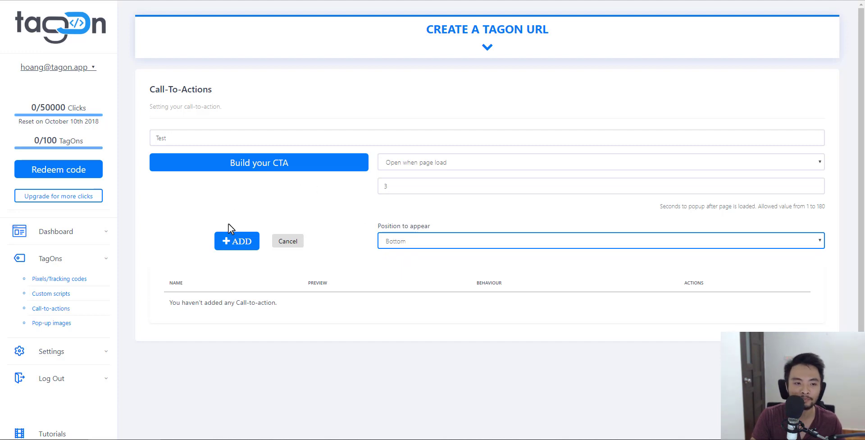
left_click(247, 246)
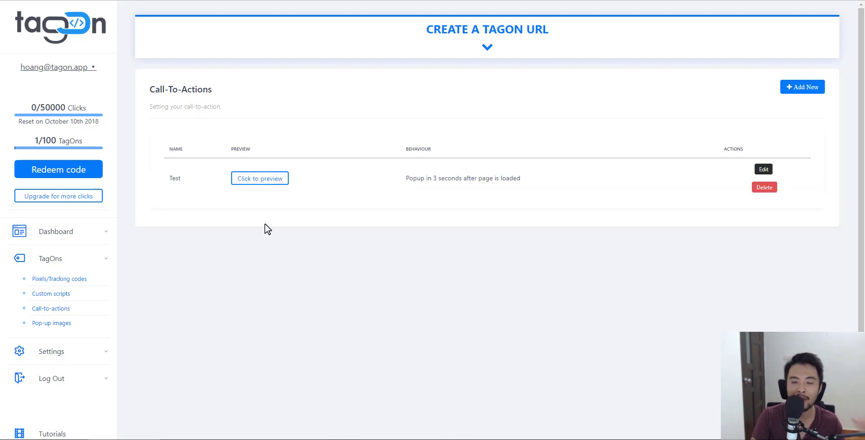
- Preview the Test call-to-action's bottom popup, close the preview, and open Test for editing
left_click(281, 180)
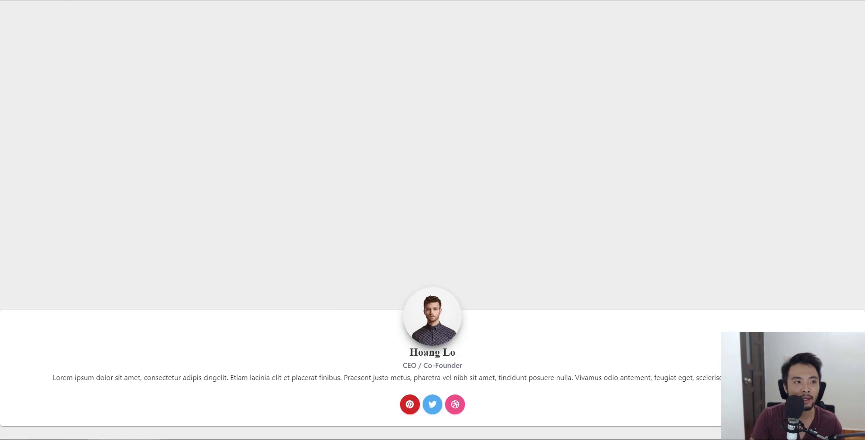
key("ctrl+w")
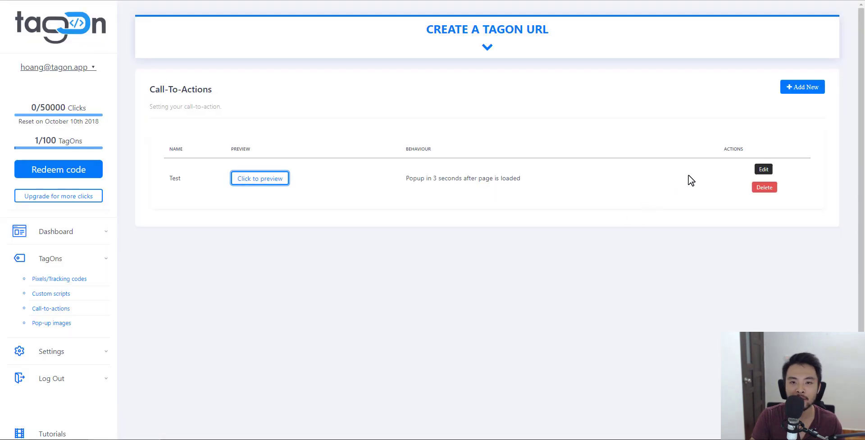
left_click(764, 170)
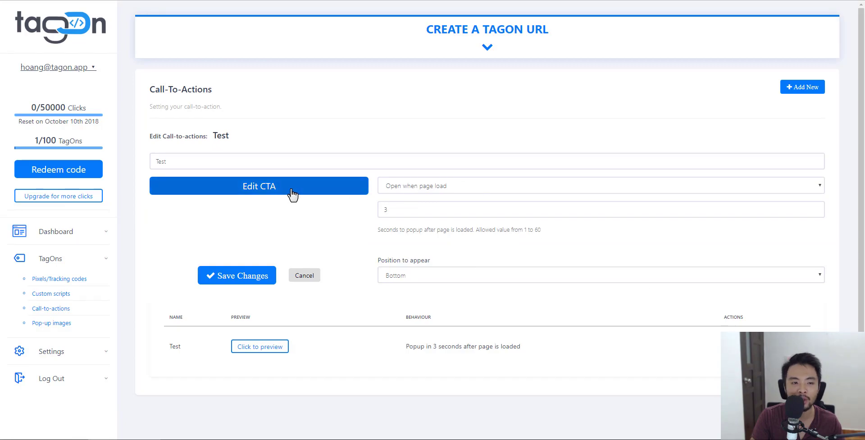
- Save the Test design, reopen it in the CTA builder, and select the Profile Card and its blocks
left_click(291, 194)
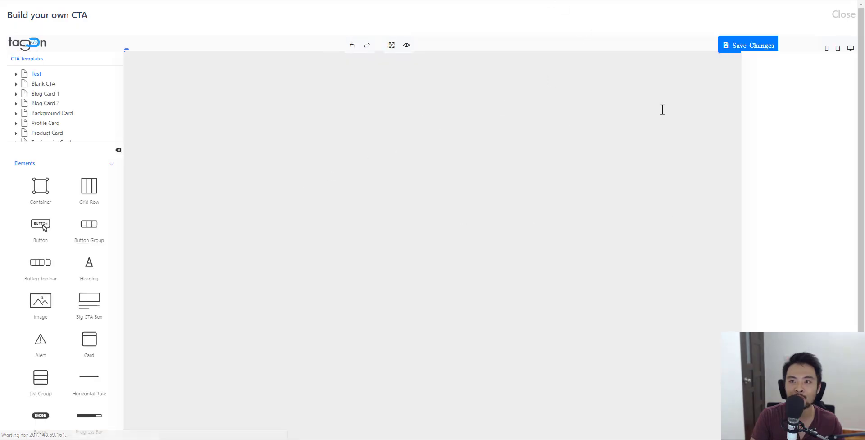
left_click(747, 50)
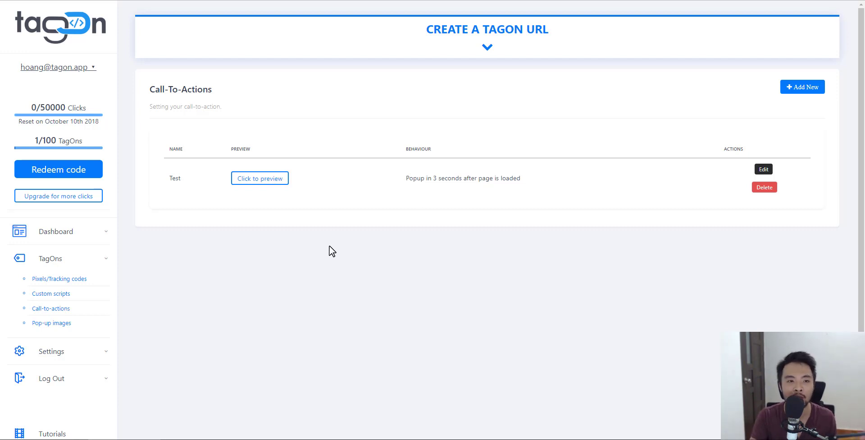
left_click(764, 169)
left_click(272, 194)
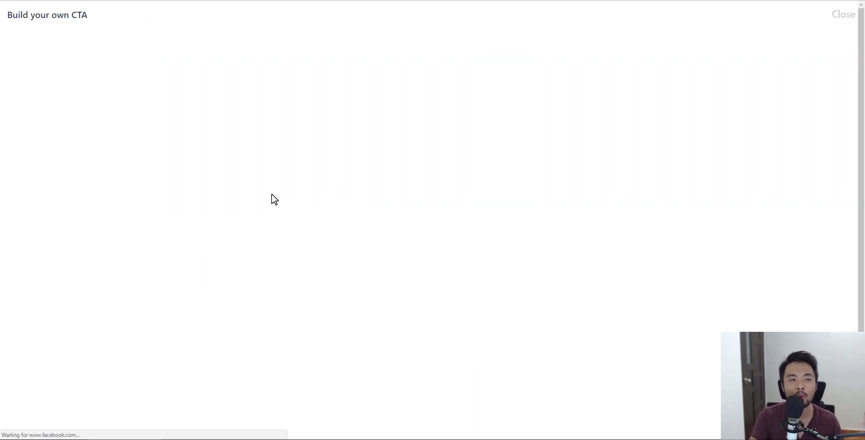
left_click(372, 127)
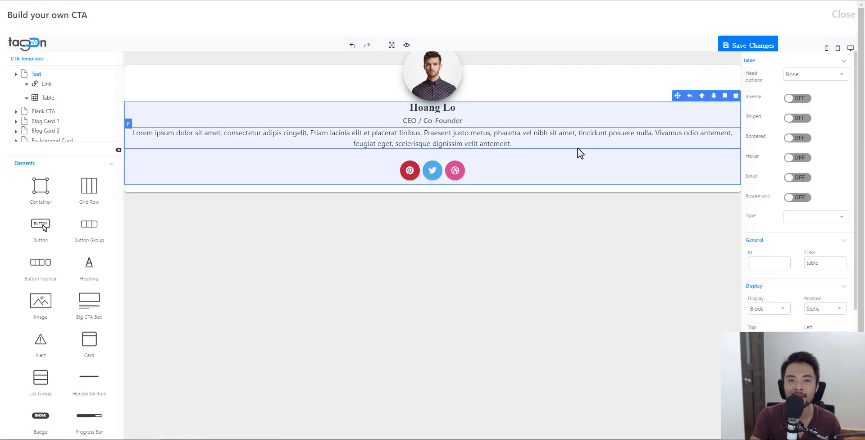
left_click(577, 148)
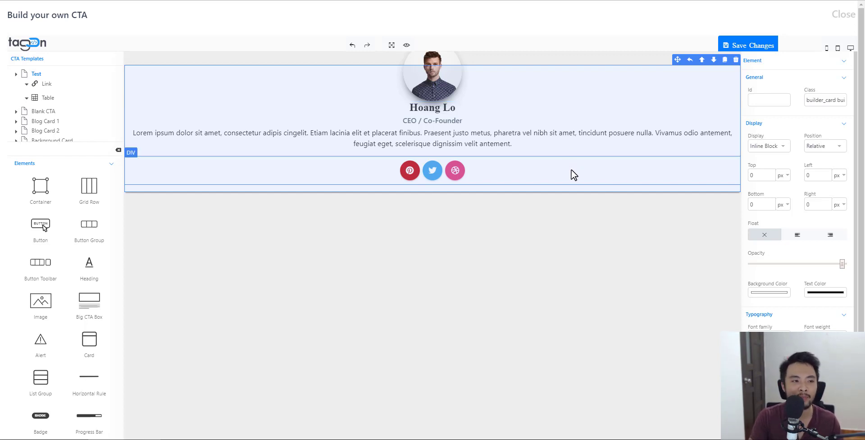
scroll(58, 110, "down", 4)
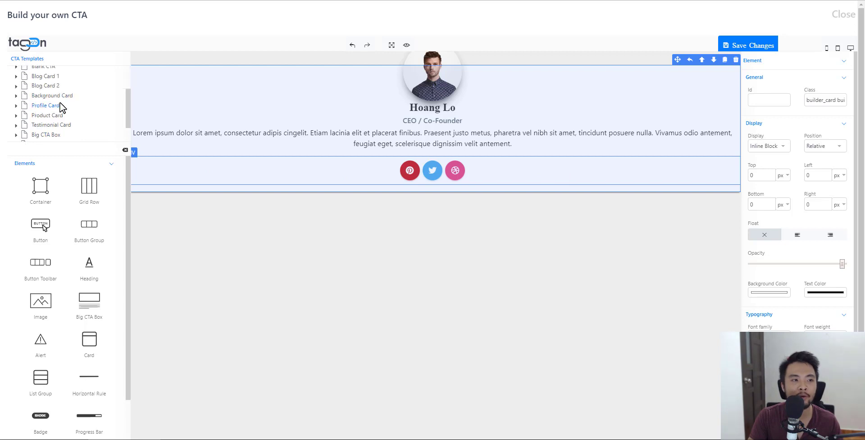
scroll(59, 114, "up", 4)
scroll(58, 114, "down", 2)
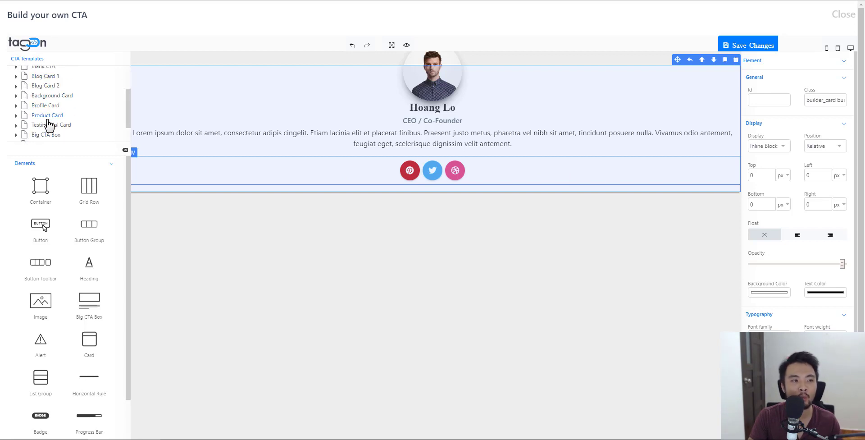
scroll(59, 106, "down", 1)
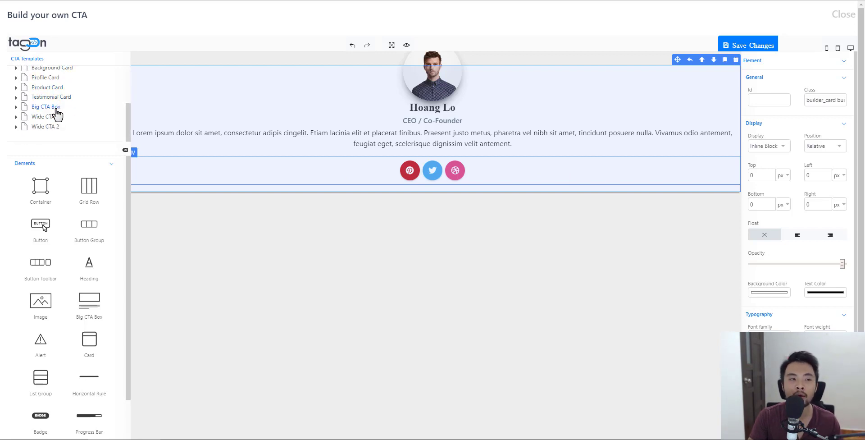
- Add a Primary button after the social icons and an empty Container above the name heading
left_click(431, 142)
left_click_drag(39, 225, 516, 177)
left_click_drag(41, 185, 439, 148)
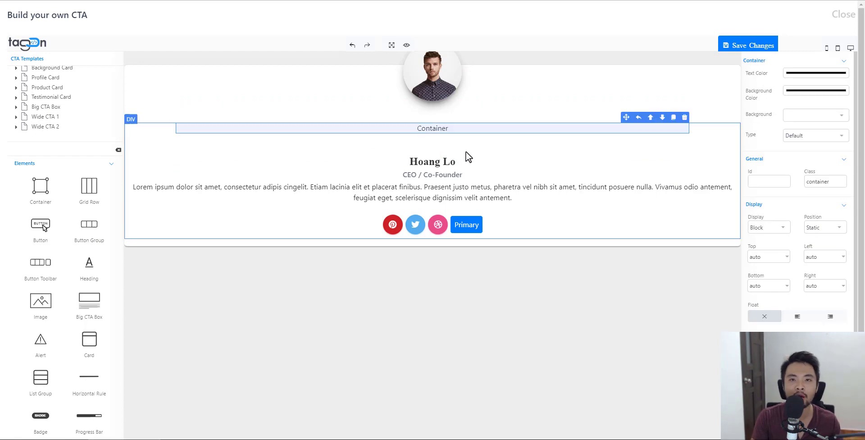